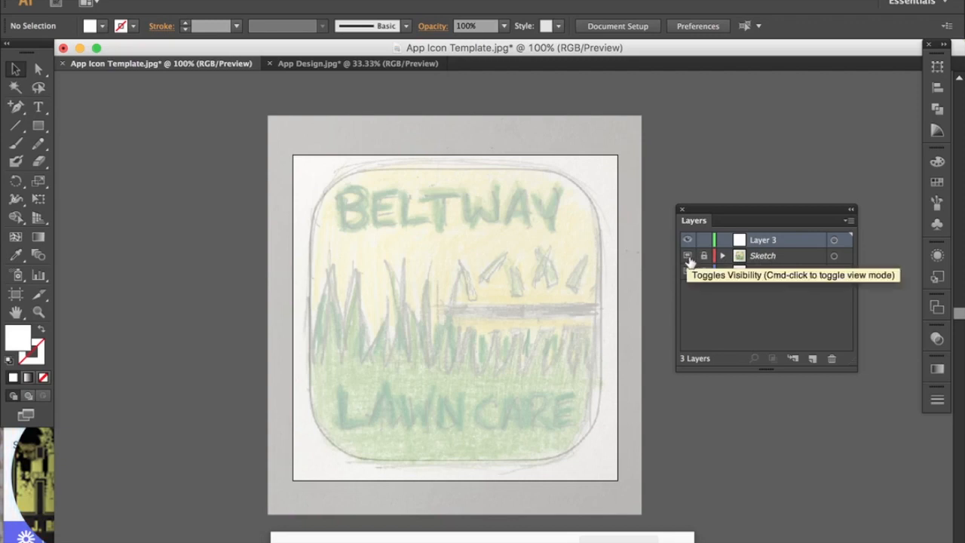
Toggle the Sketch and Square layers' visibility to compare the sketch with the template.
{"action": "left_click", "coordinate": [687, 256]}
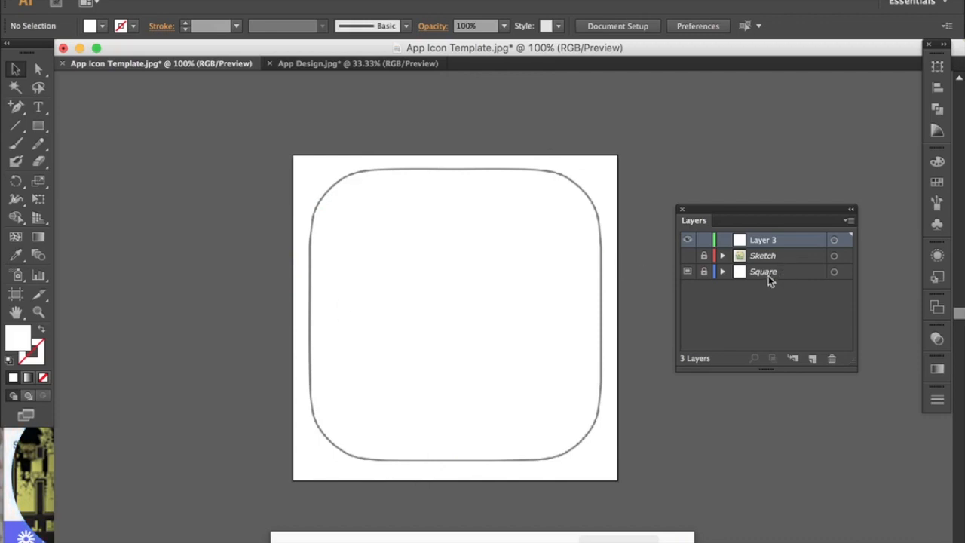
{"action": "left_click", "coordinate": [687, 273]}
{"action": "left_click", "coordinate": [688, 273]}
{"action": "left_click", "coordinate": [687, 273]}
{"action": "left_click", "coordinate": [687, 273]}
{"action": "left_click", "coordinate": [688, 257]}
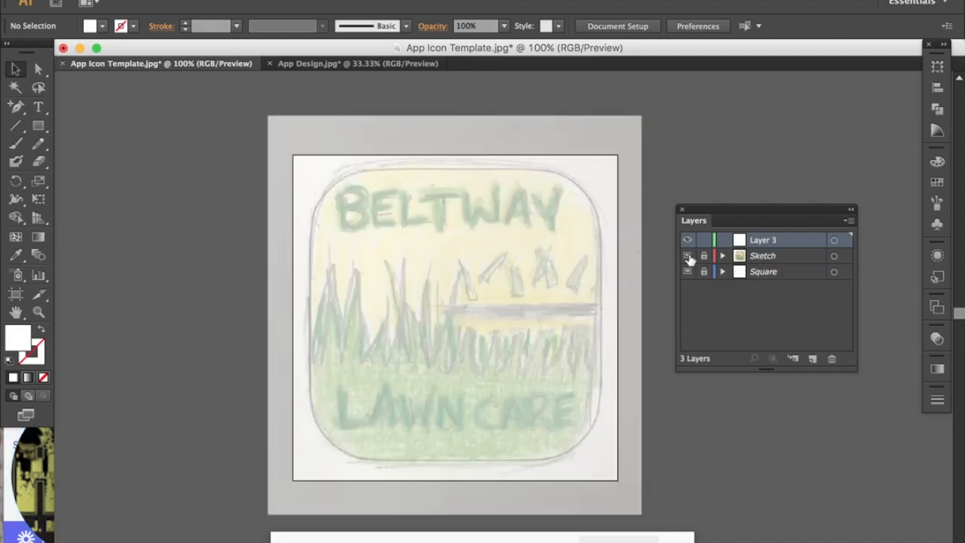
{"action": "left_click", "coordinate": [689, 257]}
{"action": "left_click", "coordinate": [688, 257]}
{"action": "left_click", "coordinate": [688, 257]}
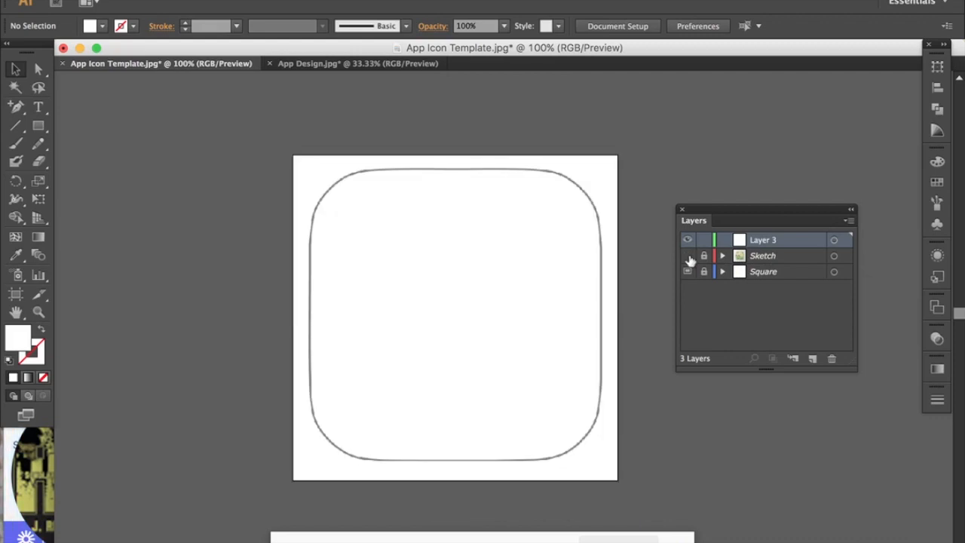
{"action": "left_click", "coordinate": [688, 257]}
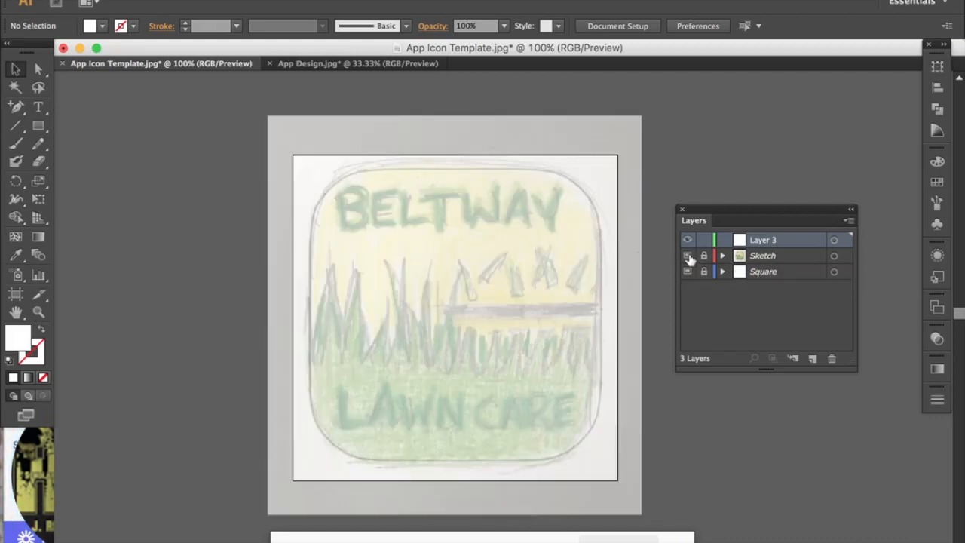
Inspect the Square and Sketch layer options, closing each dialog unchanged.
{"action": "double_click", "coordinate": [796, 274]}
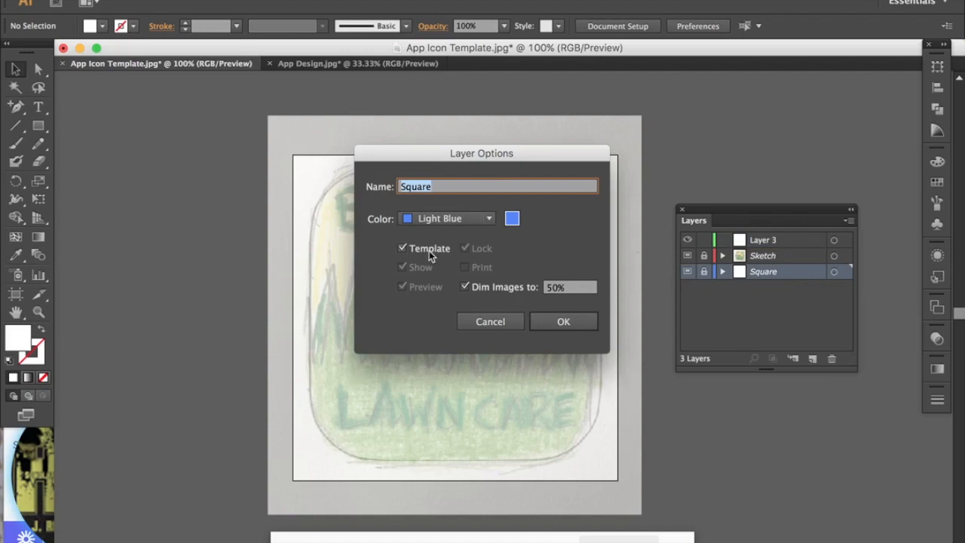
{"action": "left_click", "coordinate": [507, 321]}
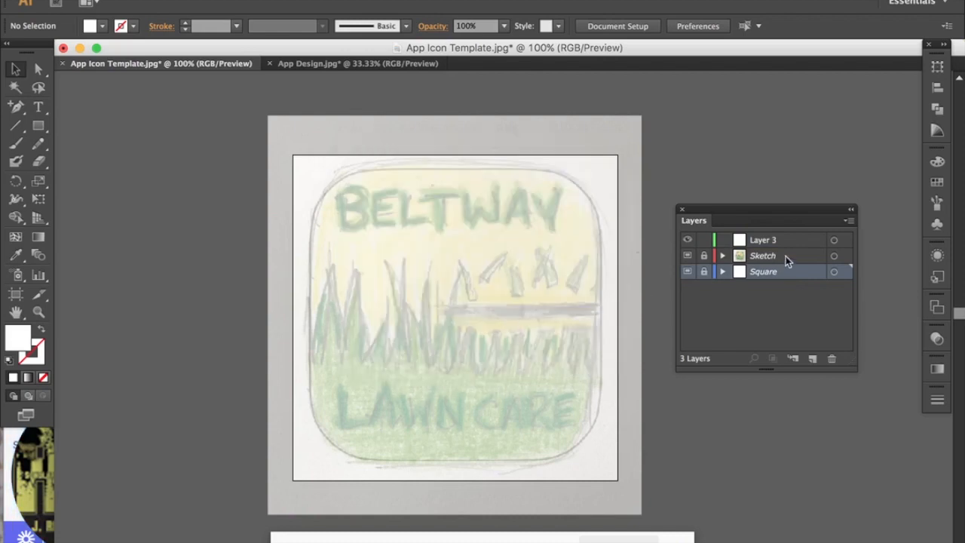
{"action": "double_click", "coordinate": [786, 260]}
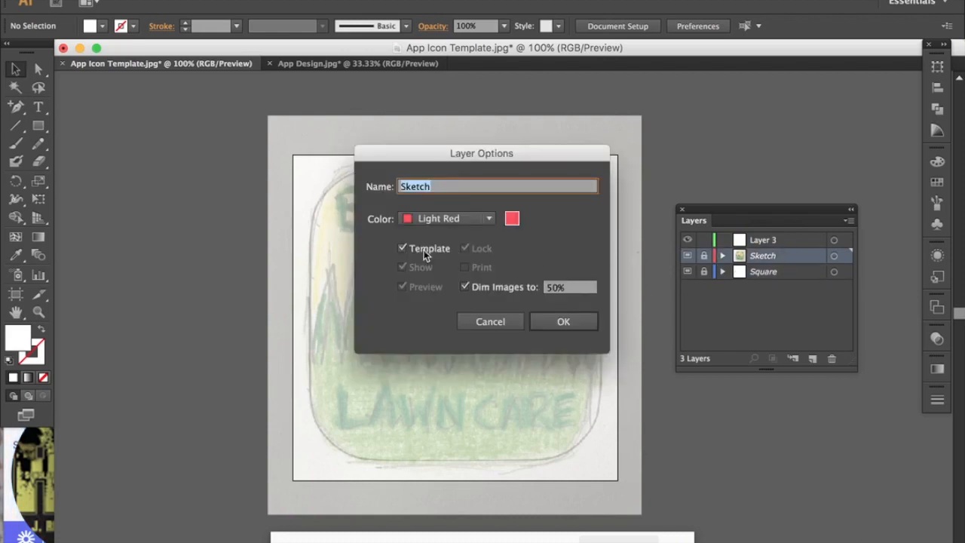
{"action": "left_click", "coordinate": [508, 324]}
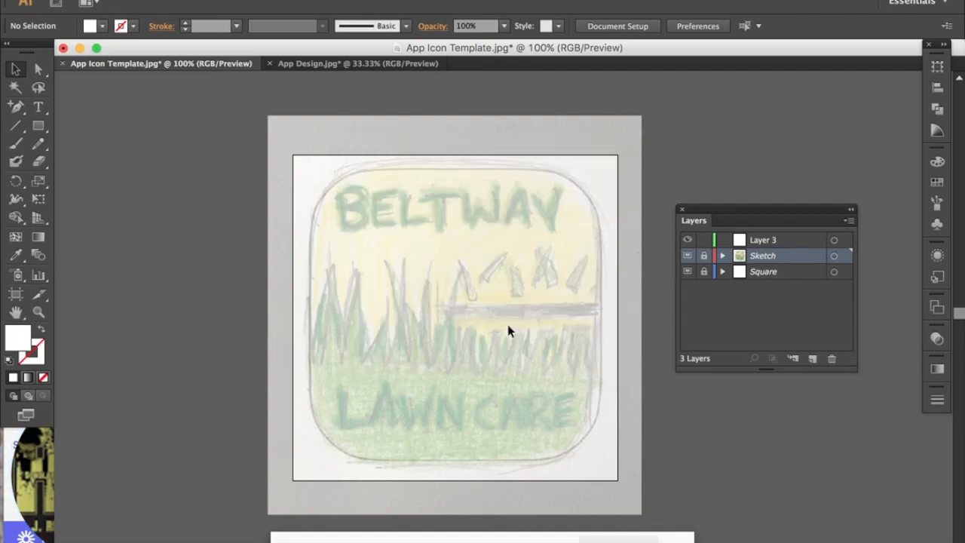
{"action": "double_click", "coordinate": [787, 257]}
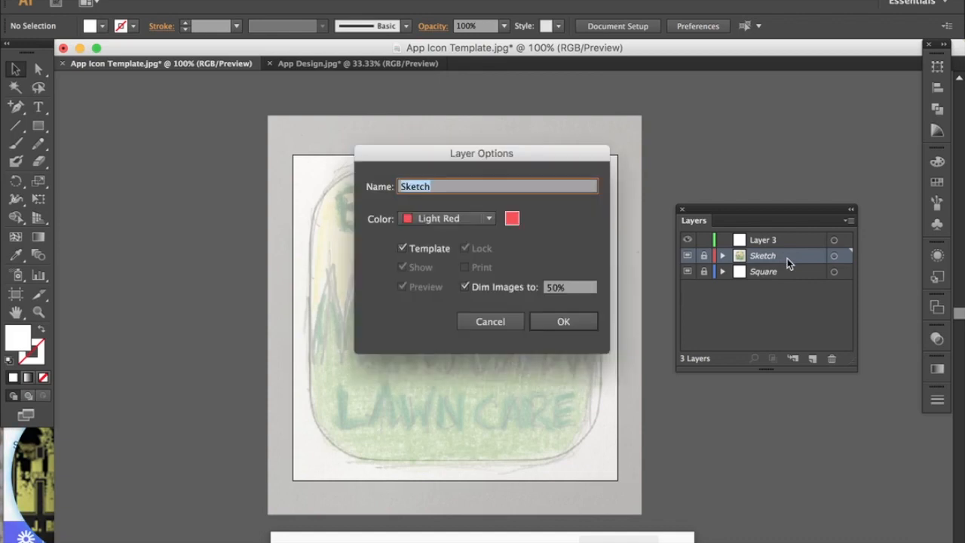
{"action": "left_click", "coordinate": [499, 321]}
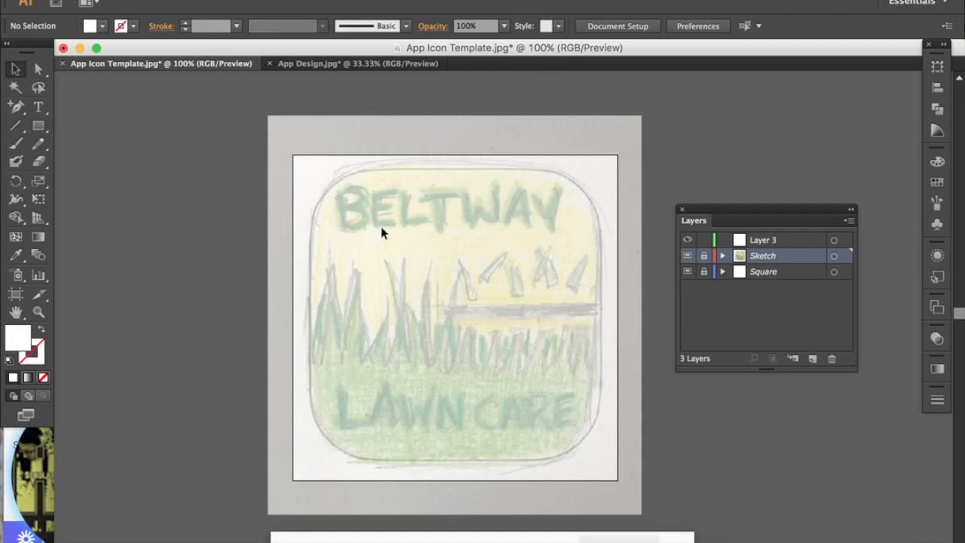
Unlock Sketch, try 100% then set the image to 70% opacity, relock Sketch, and hide Square.
{"action": "left_click", "coordinate": [704, 257]}
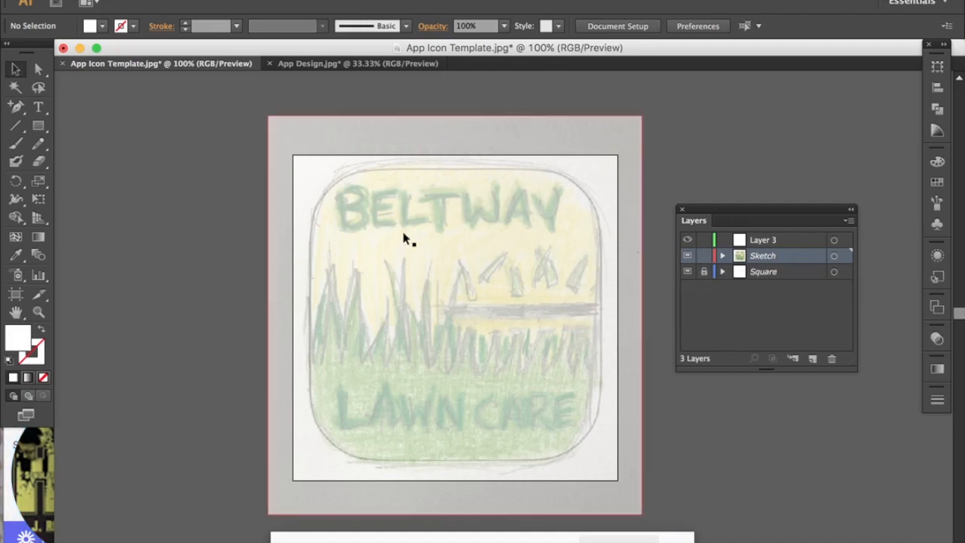
{"action": "left_click", "coordinate": [349, 217]}
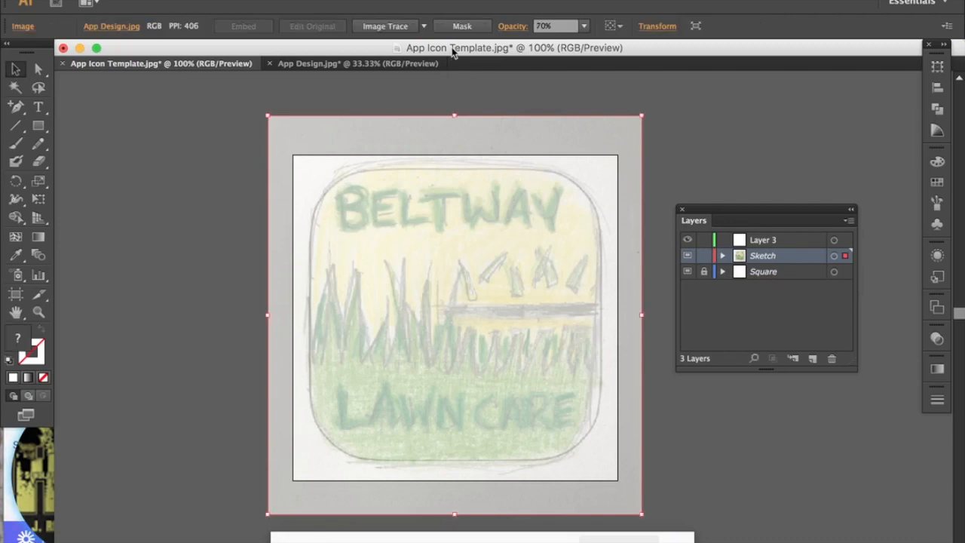
{"action": "left_click", "coordinate": [584, 28]}
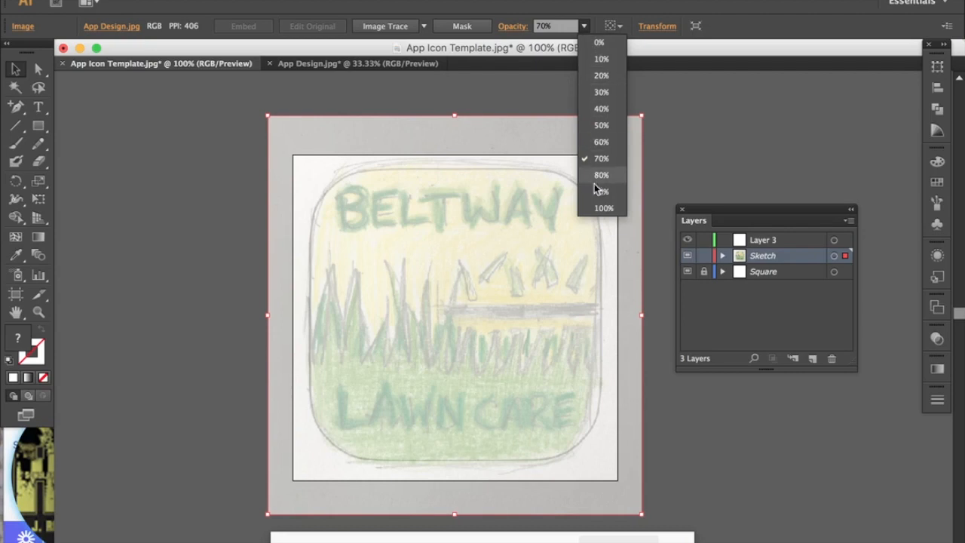
{"action": "left_click", "coordinate": [599, 208]}
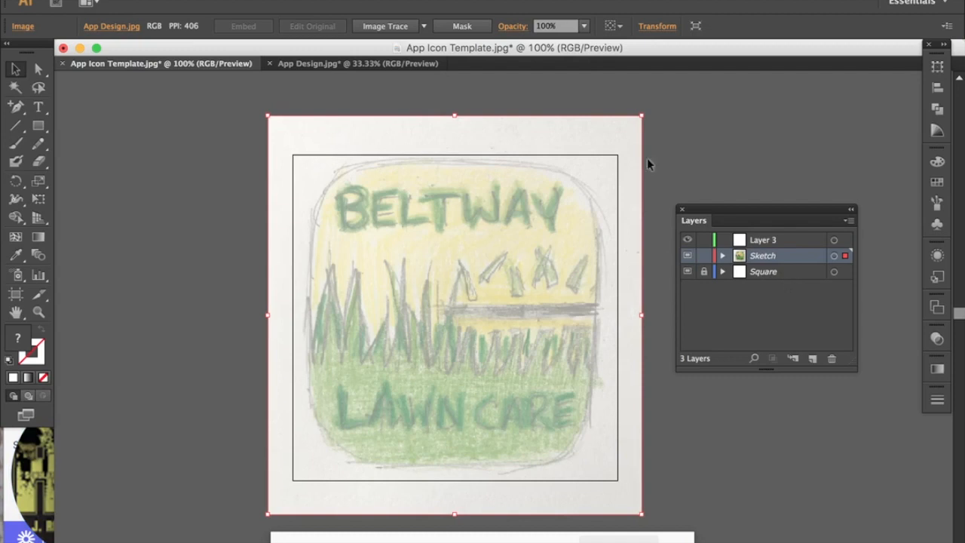
{"action": "left_click", "coordinate": [584, 28]}
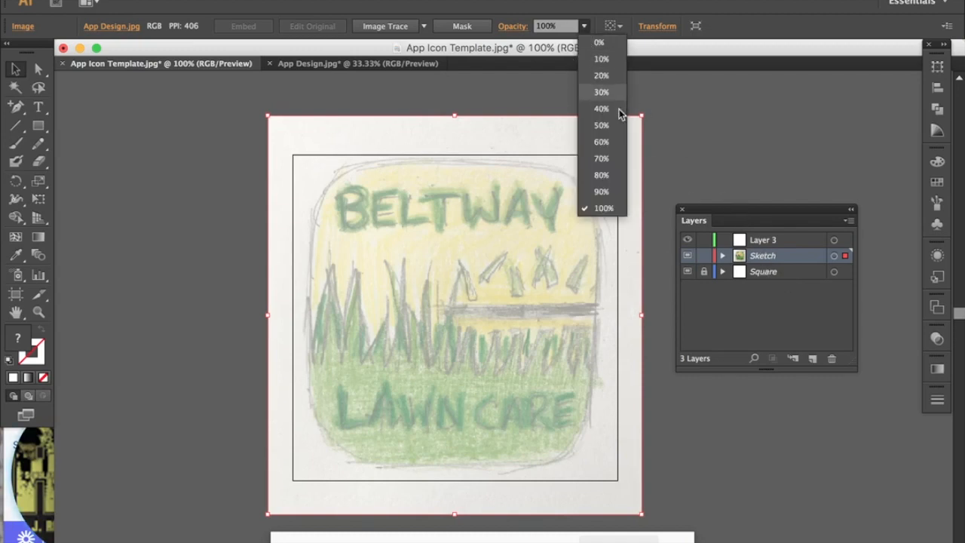
{"action": "left_click", "coordinate": [601, 158]}
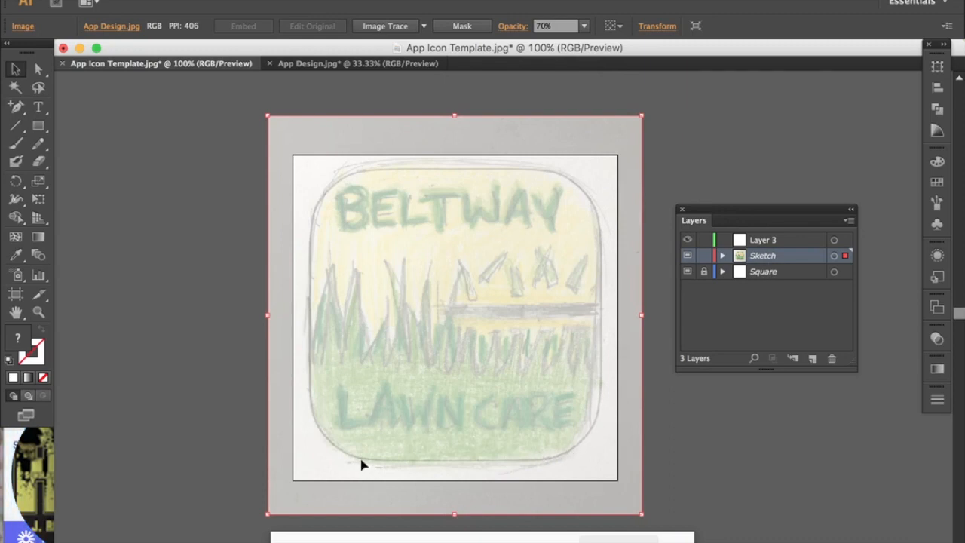
{"action": "left_click", "coordinate": [703, 256]}
{"action": "left_click", "coordinate": [687, 272]}
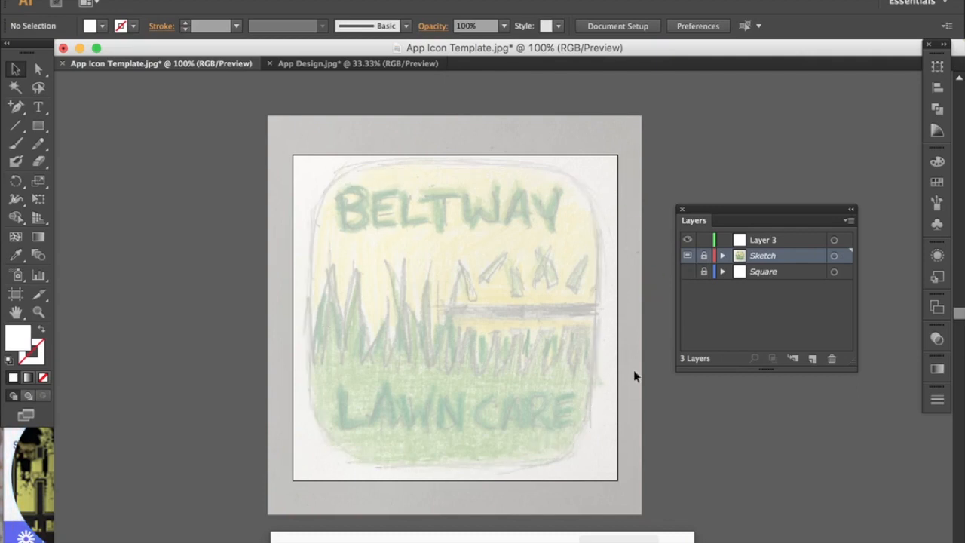
Flick the Square layer's visibility back on, then target the empty Layer 3 for drawing.
{"action": "left_click", "coordinate": [687, 272]}
{"action": "left_click", "coordinate": [687, 275]}
{"action": "left_click", "coordinate": [687, 274]}
{"action": "left_click", "coordinate": [687, 274]}
{"action": "left_click", "coordinate": [687, 275]}
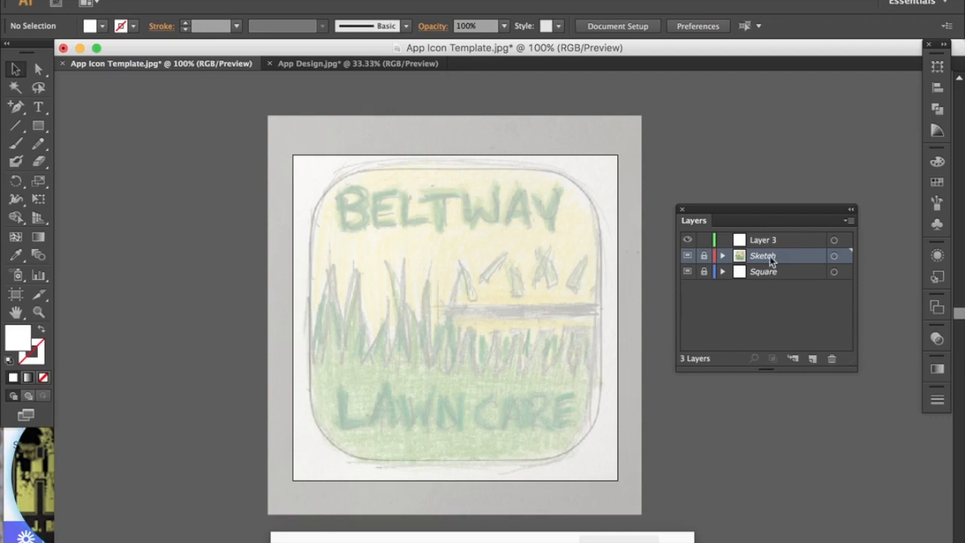
{"action": "left_click", "coordinate": [688, 272]}
{"action": "left_click", "coordinate": [688, 272]}
{"action": "left_click", "coordinate": [687, 272]}
{"action": "left_click", "coordinate": [687, 272]}
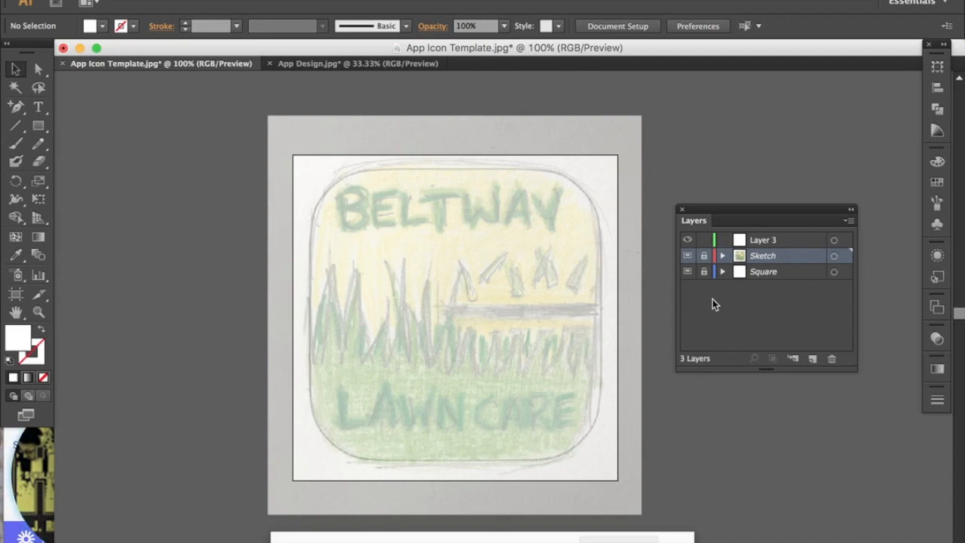
{"action": "left_click", "coordinate": [768, 242]}
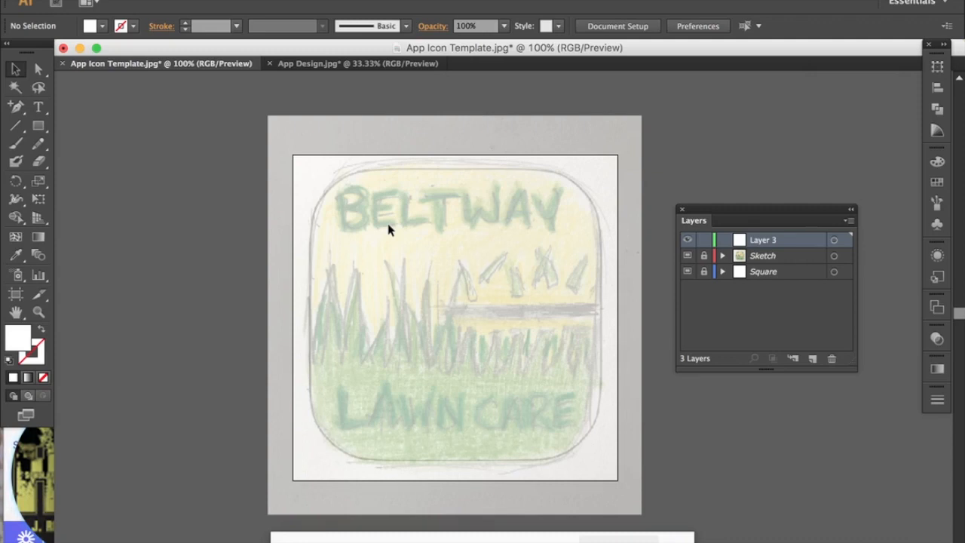
{"action": "key", "text": "ctrl+Up"}
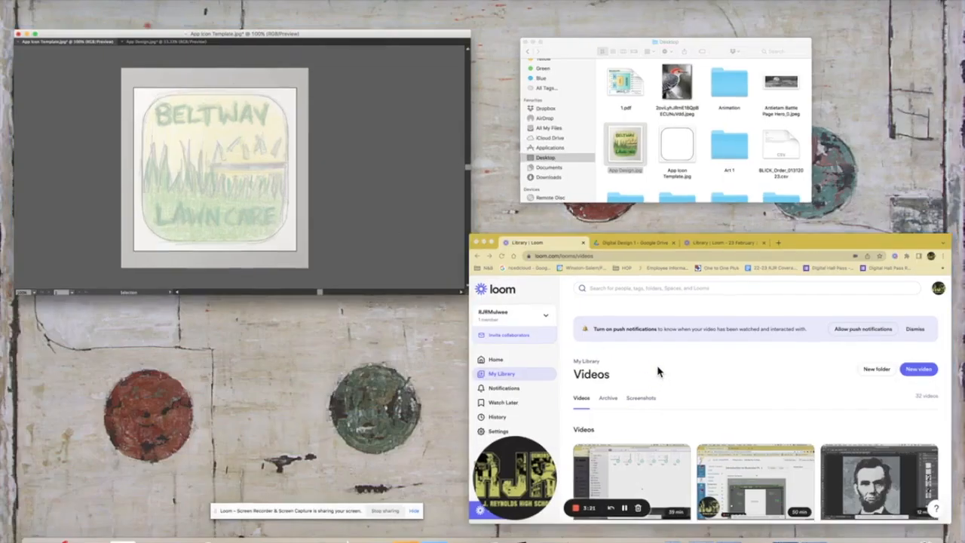
{"action": "left_click", "coordinate": [656, 370]}
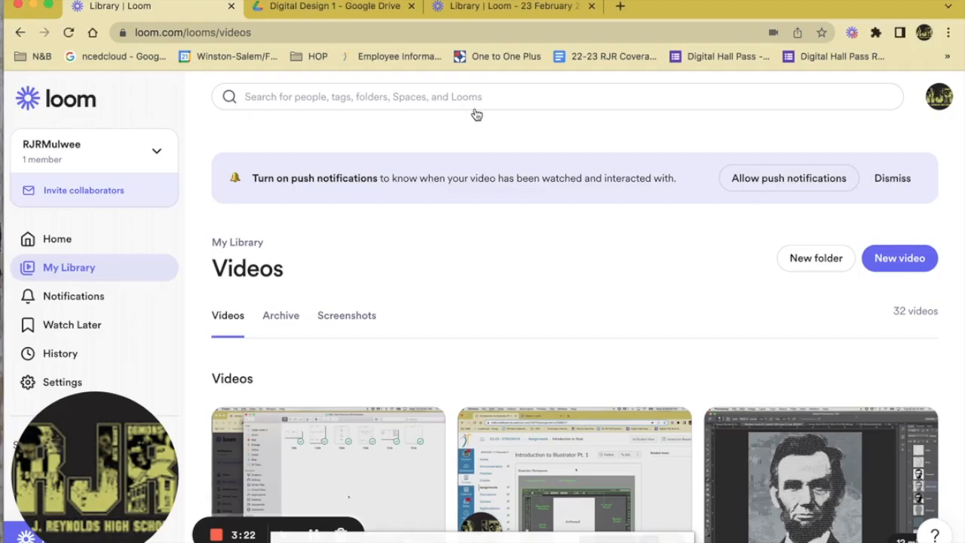
{"action": "left_click", "coordinate": [363, 8]}
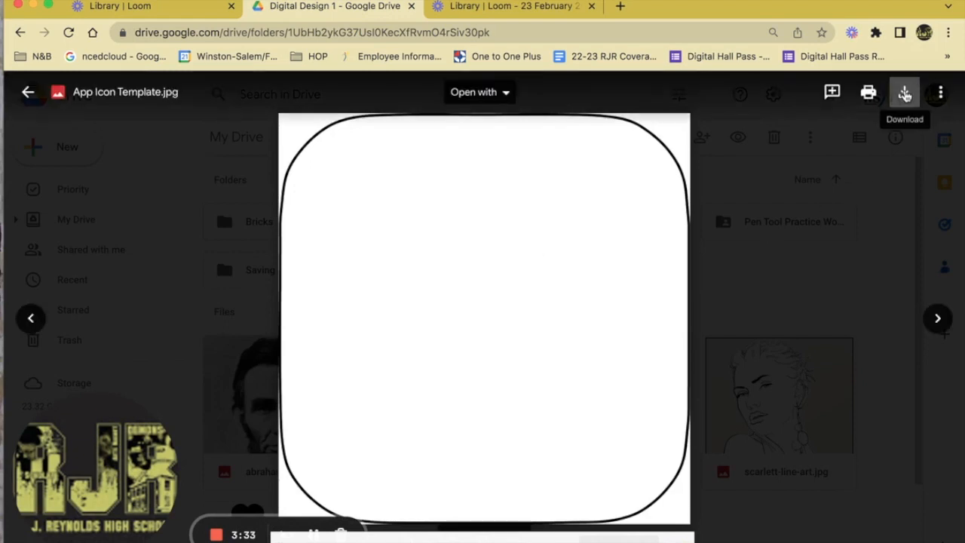
{"action": "key", "text": "ctrl+Up"}
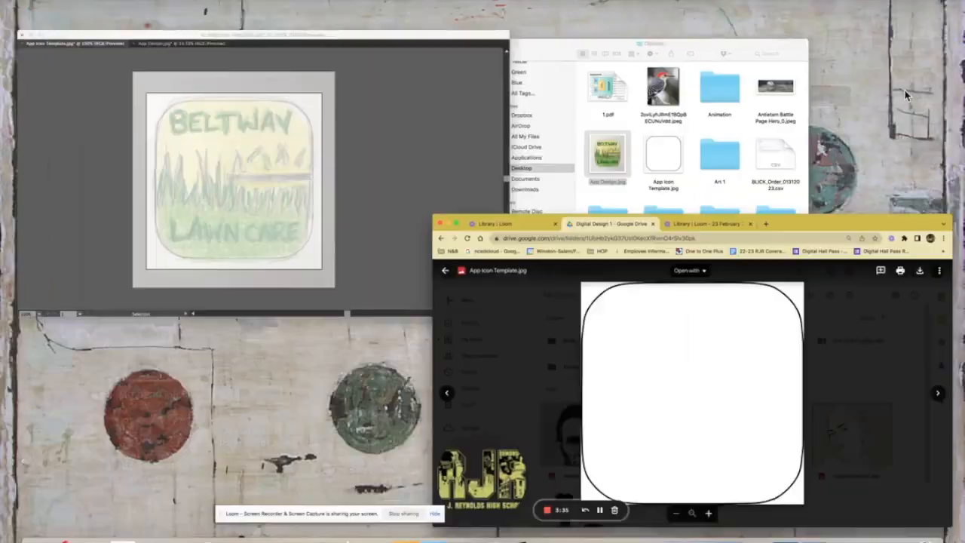
{"action": "left_click", "coordinate": [404, 179]}
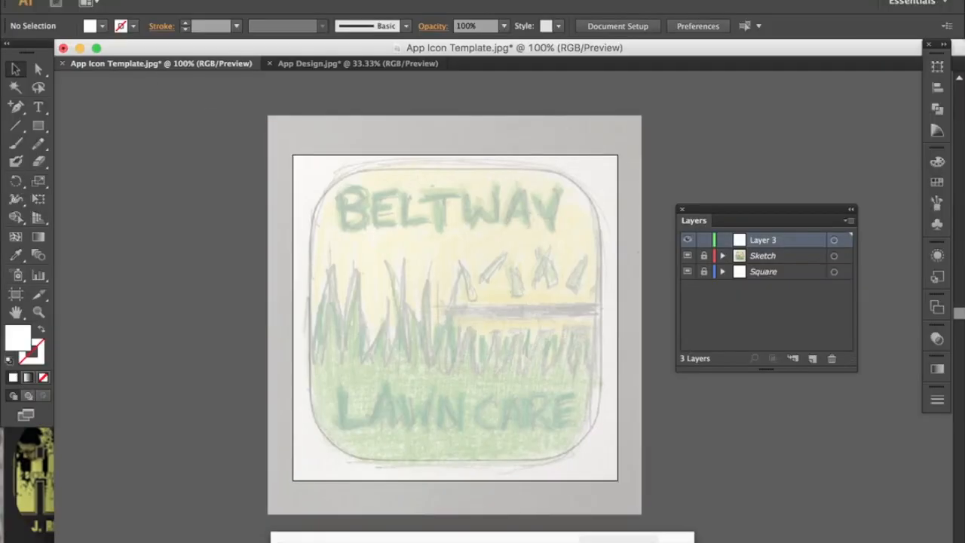
Open App Icon Template.jpg again and accept creating a second window (:2) for it.
{"action": "left_click", "coordinate": [116, 0]}
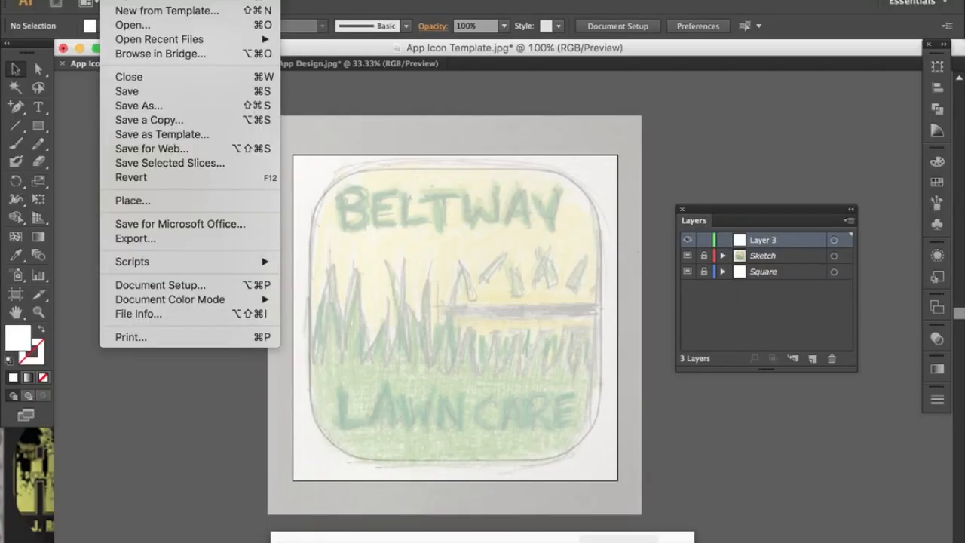
{"action": "left_click", "coordinate": [123, 27]}
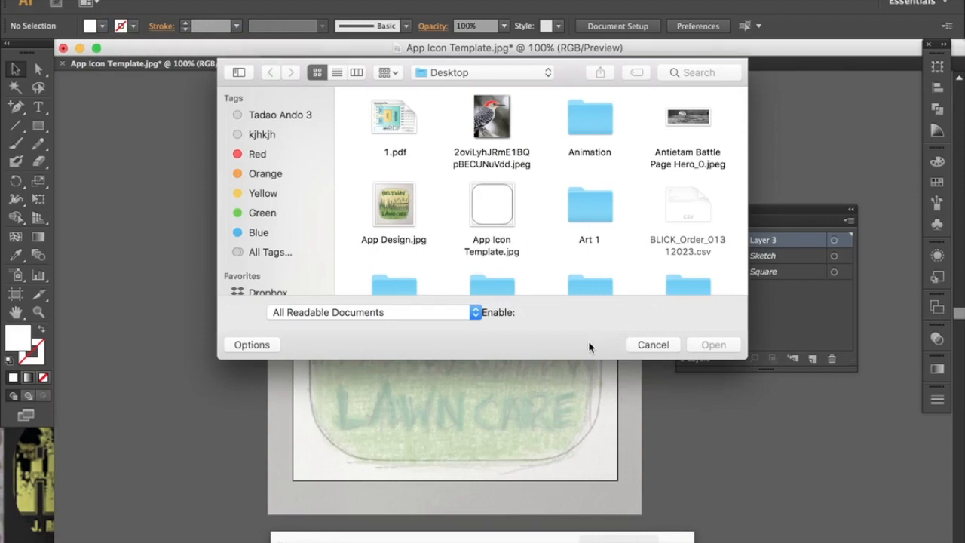
{"action": "left_click", "coordinate": [510, 235]}
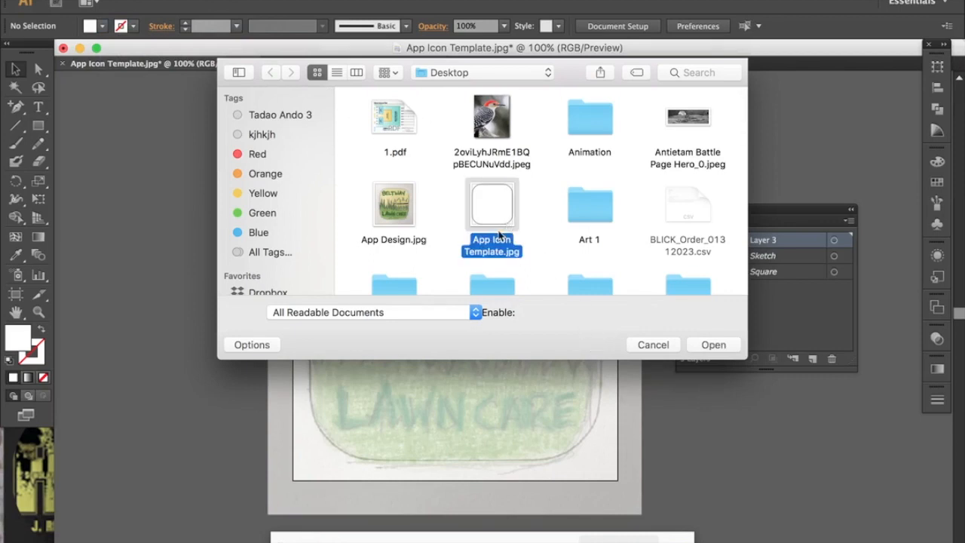
{"action": "left_click", "coordinate": [710, 345]}
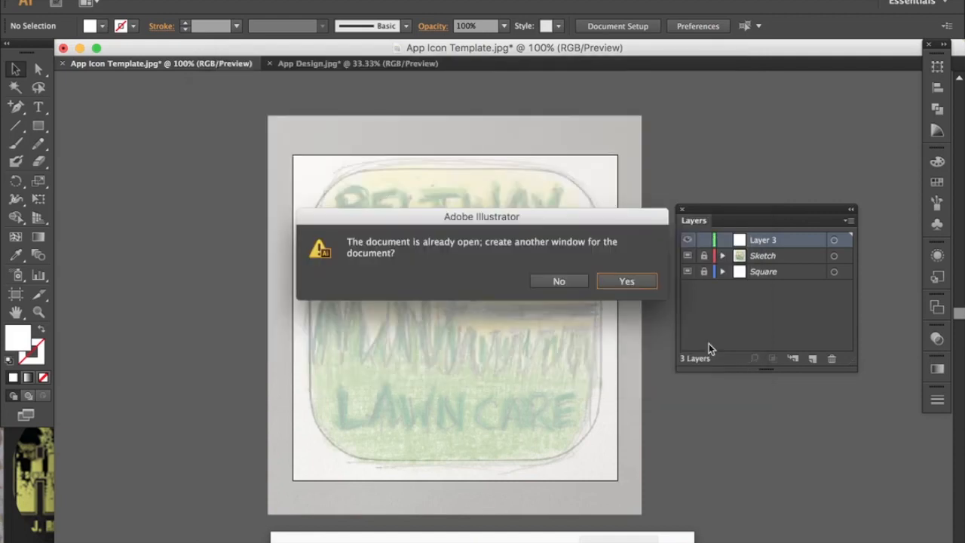
{"action": "left_click", "coordinate": [625, 281]}
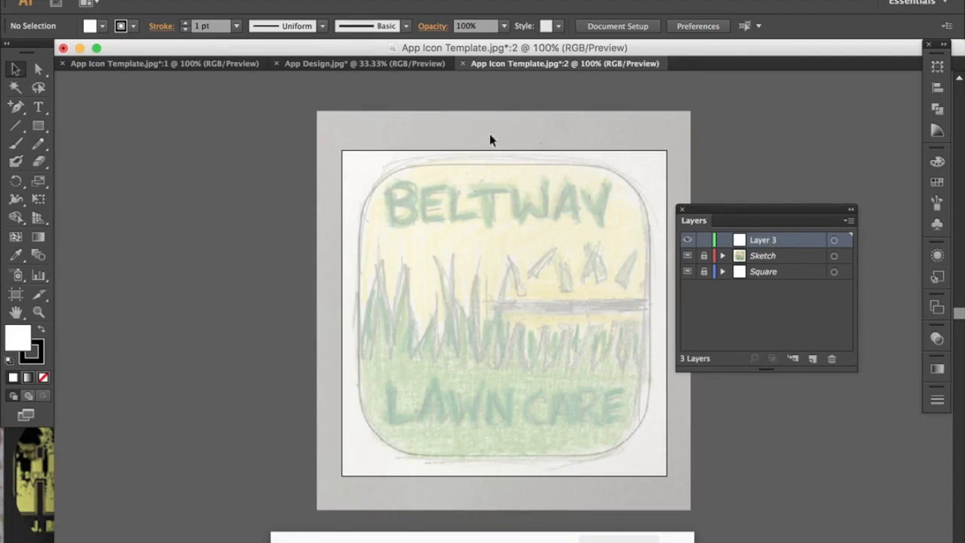
Close the App Design.jpg tab, the :2 template window, then the last template window, without saving.
{"action": "left_click", "coordinate": [356, 62]}
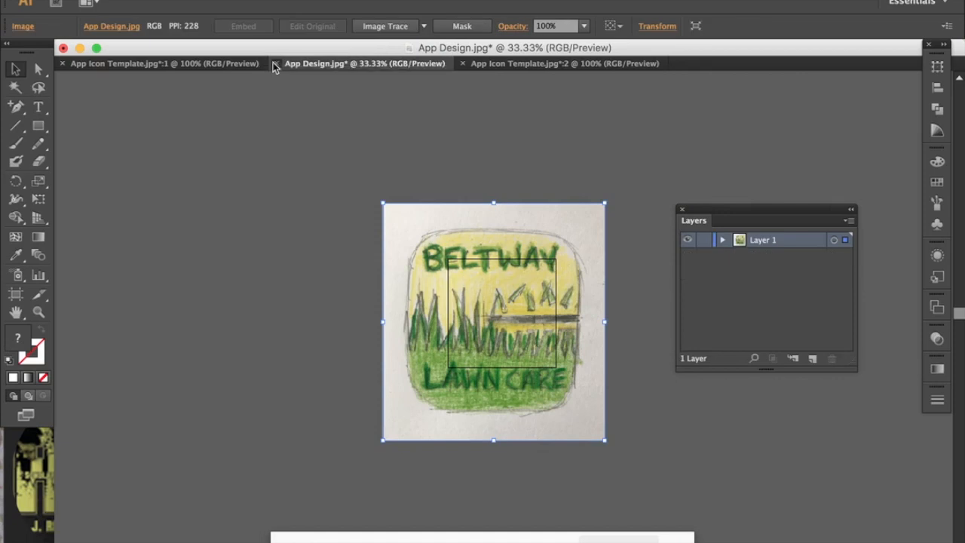
{"action": "left_click", "coordinate": [274, 65]}
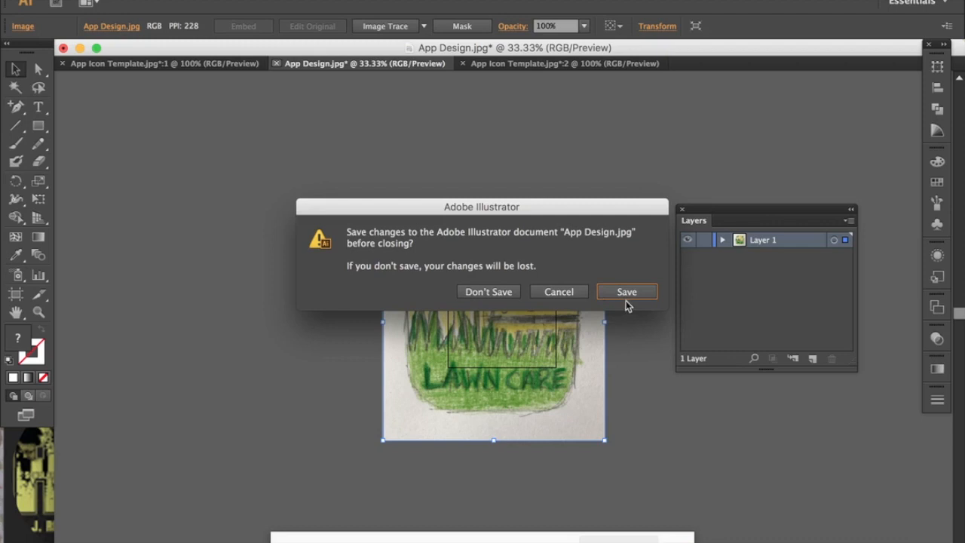
{"action": "left_click", "coordinate": [499, 291]}
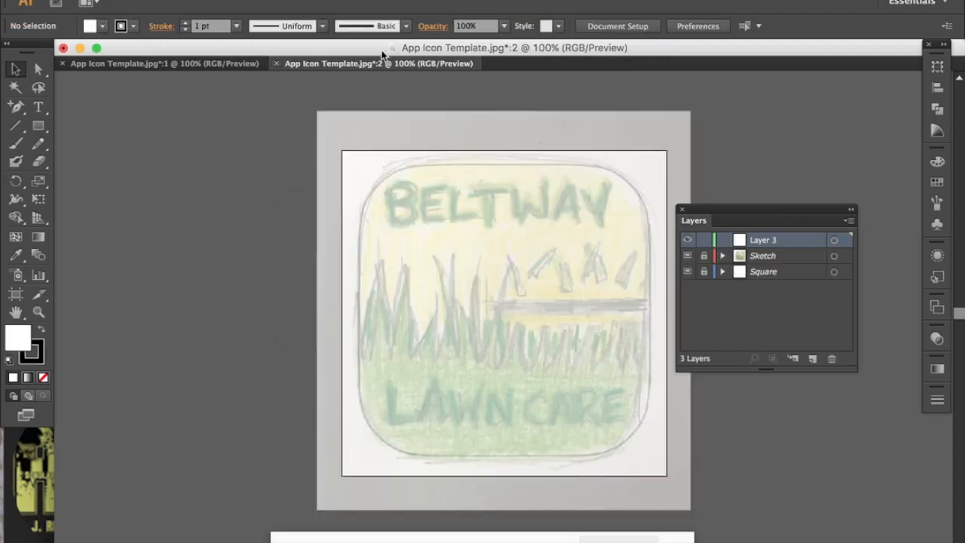
{"action": "left_click", "coordinate": [276, 65]}
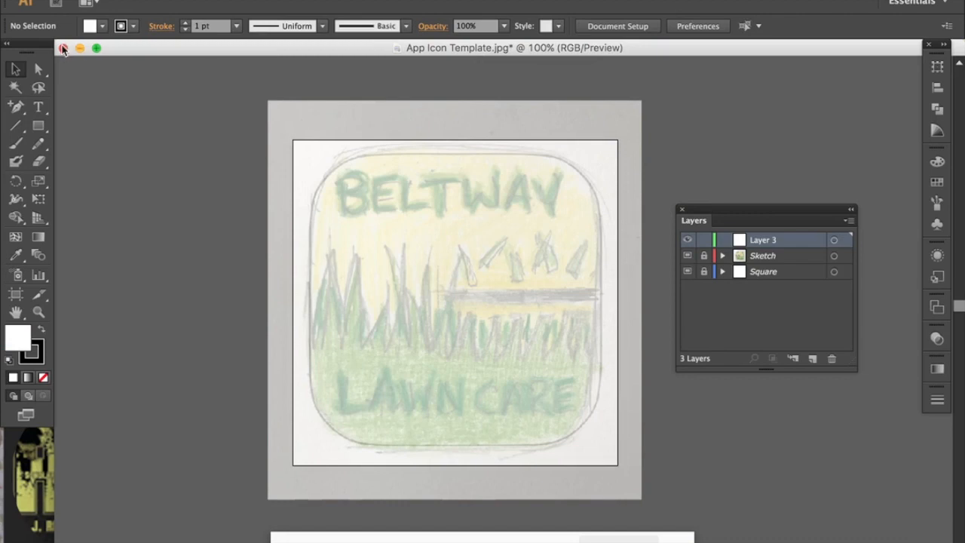
{"action": "left_click", "coordinate": [64, 49]}
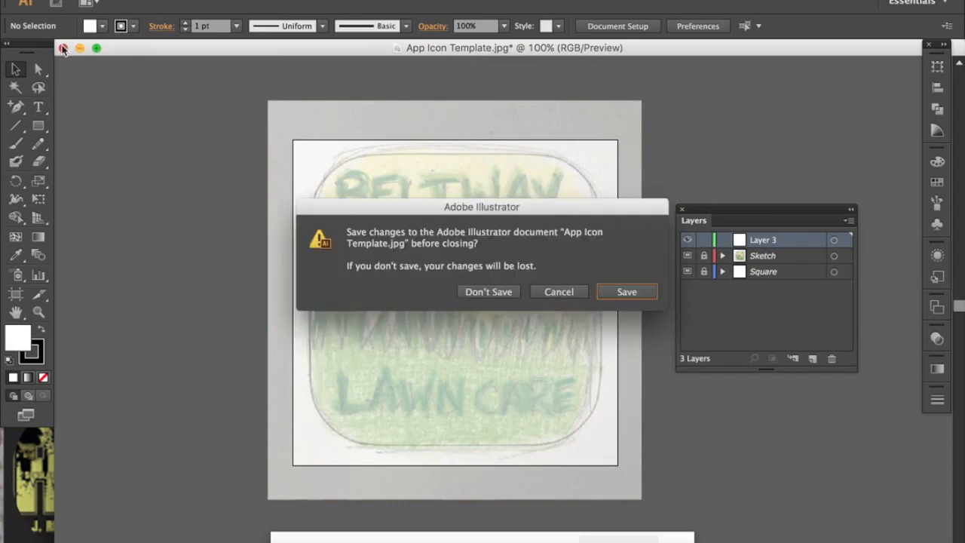
{"action": "left_click", "coordinate": [504, 293]}
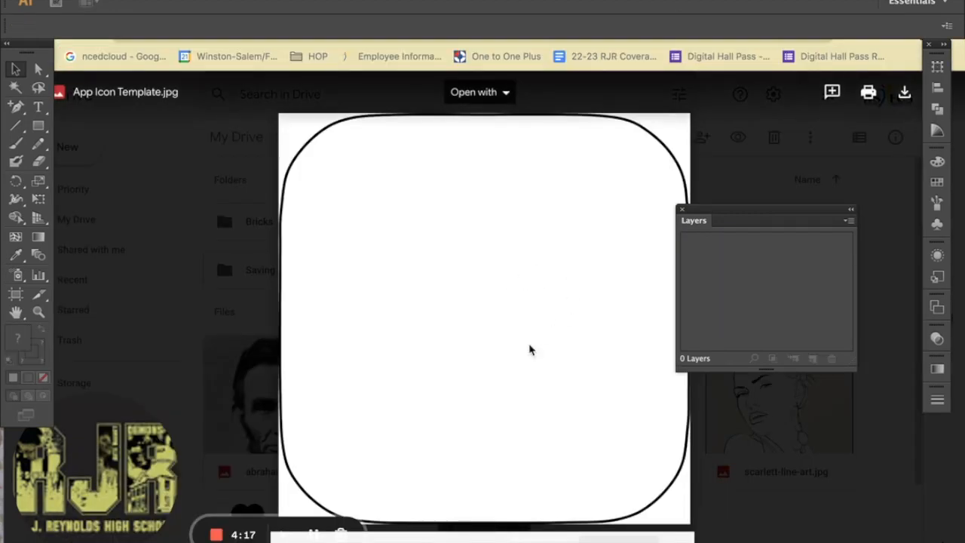
Reopen App Icon Template.jpg from the File menu.
{"action": "left_click", "coordinate": [111, 0]}
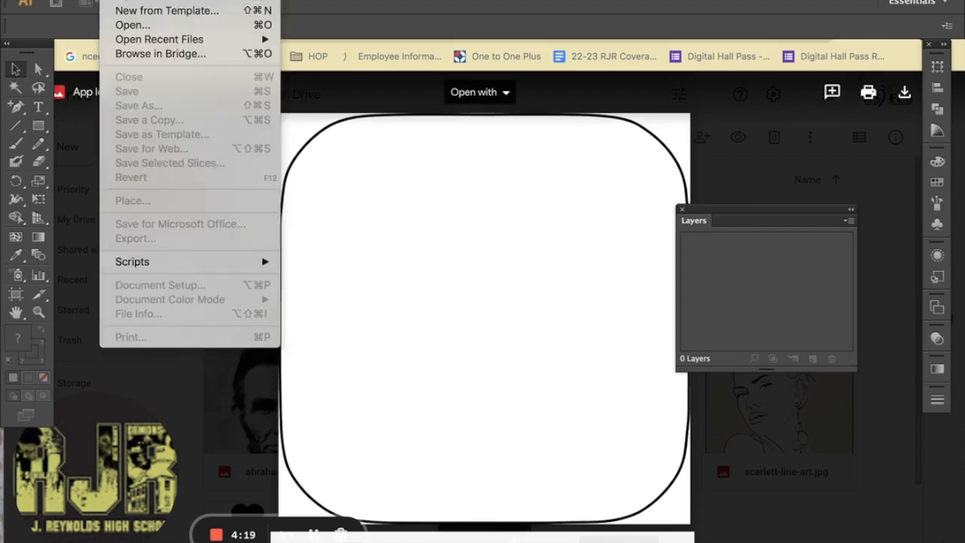
{"action": "left_click", "coordinate": [132, 25]}
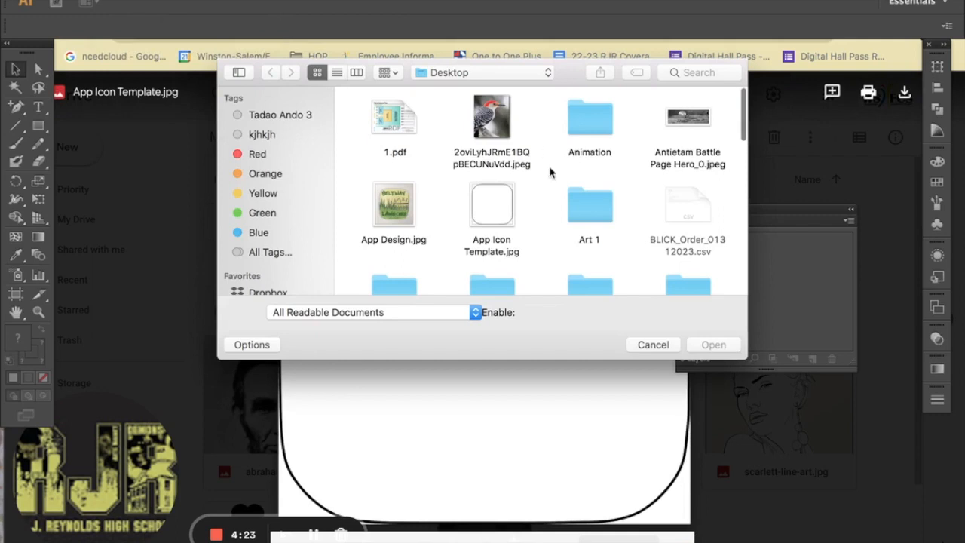
{"action": "left_click", "coordinate": [494, 214]}
{"action": "left_click", "coordinate": [709, 346]}
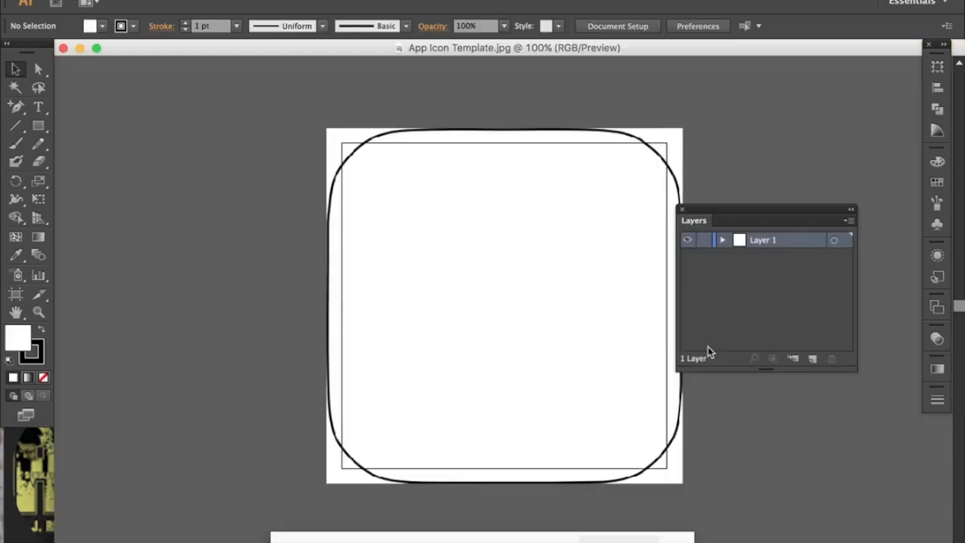
Scale the rounded-square image down from a corner, drag it inside the artboard, then deselect.
{"action": "scroll", "coordinate": [582, 361], "scroll_direction": "right", "scroll_amount": 3}
{"action": "scroll", "coordinate": [582, 360], "scroll_direction": "down", "scroll_amount": 1}
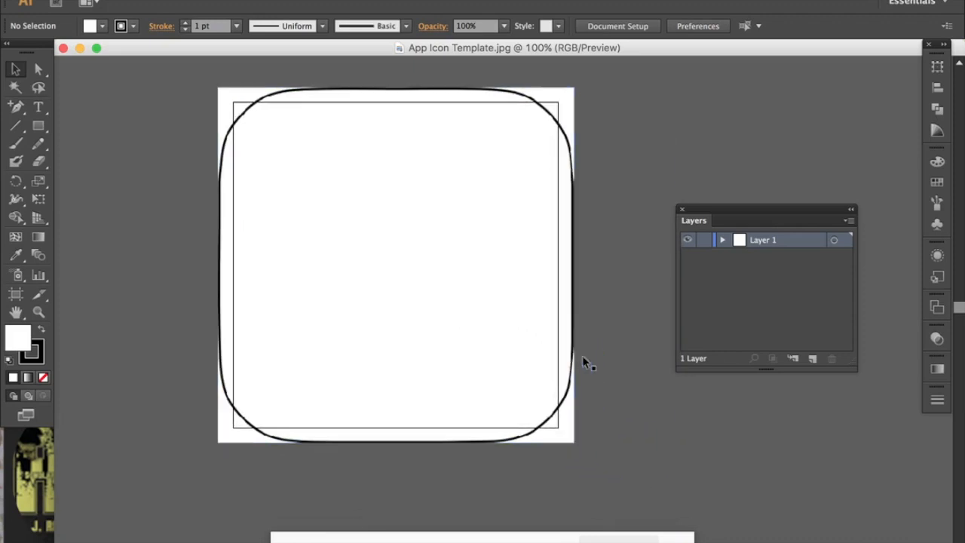
{"action": "left_click", "coordinate": [17, 66]}
{"action": "left_click", "coordinate": [386, 251]}
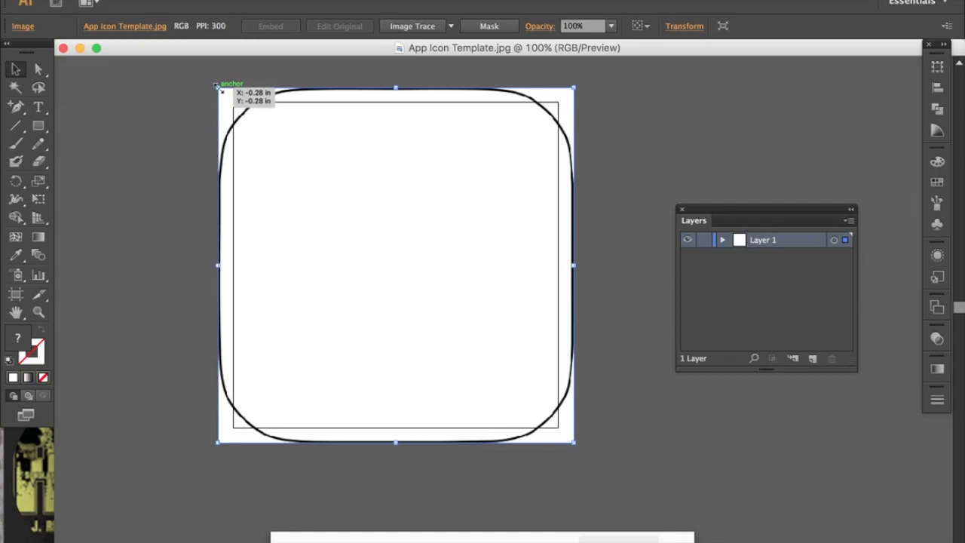
{"action": "left_click_drag", "start_coordinate": [219, 88], "coordinate": [280, 149]}
{"action": "left_click_drag", "start_coordinate": [409, 319], "coordinate": [467, 350]}
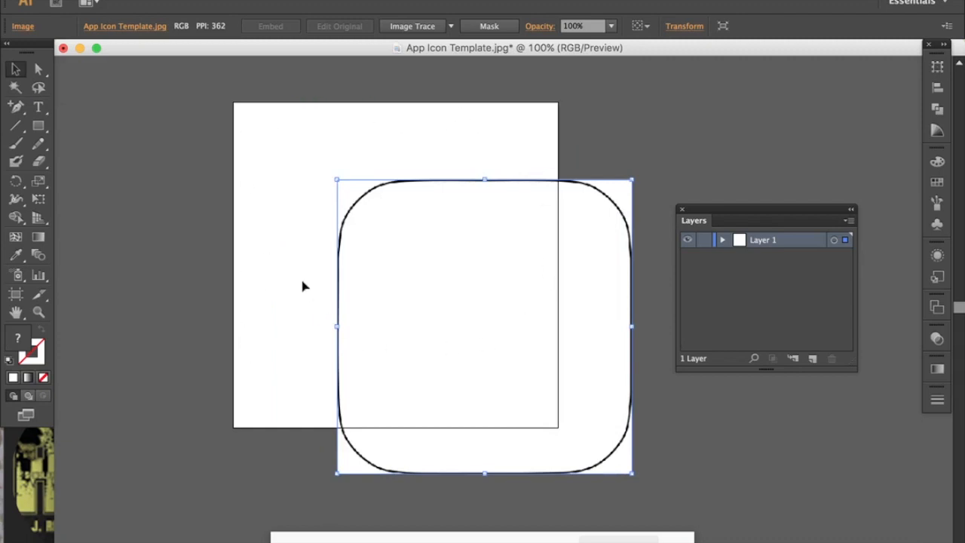
{"action": "left_click_drag", "start_coordinate": [488, 269], "coordinate": [397, 201]}
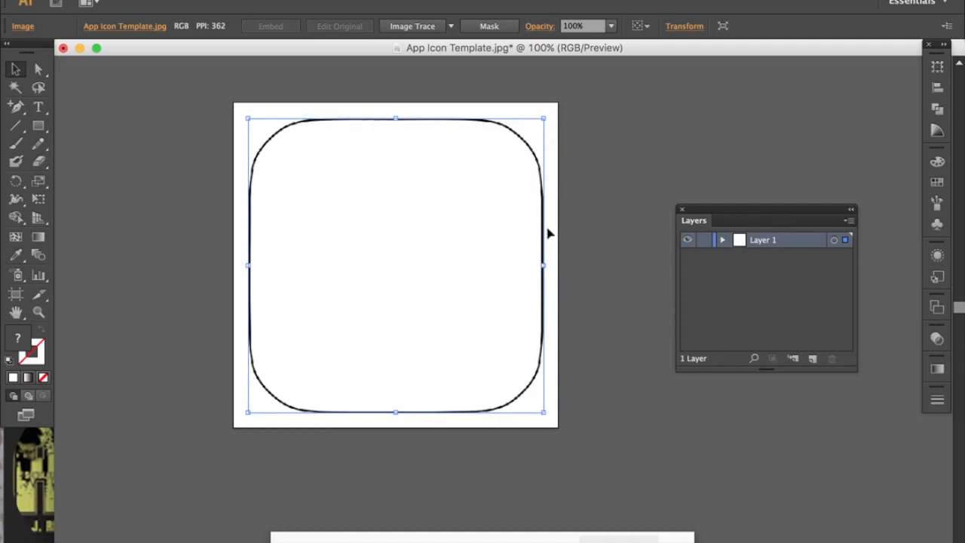
{"action": "left_click", "coordinate": [237, 247]}
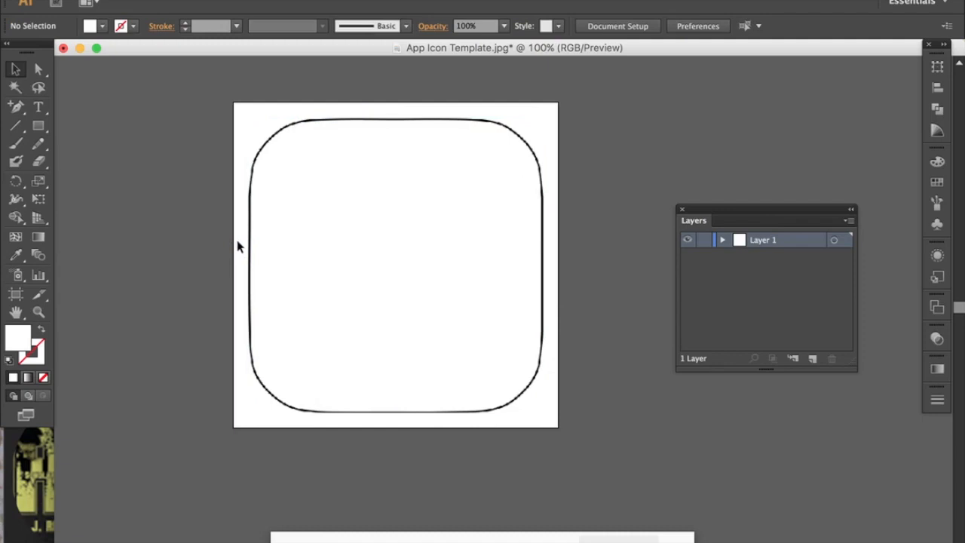
Rename Layer 1 to 'Icon Template' and make it a template layer dimmed to 50%.
{"action": "double_click", "coordinate": [808, 243]}
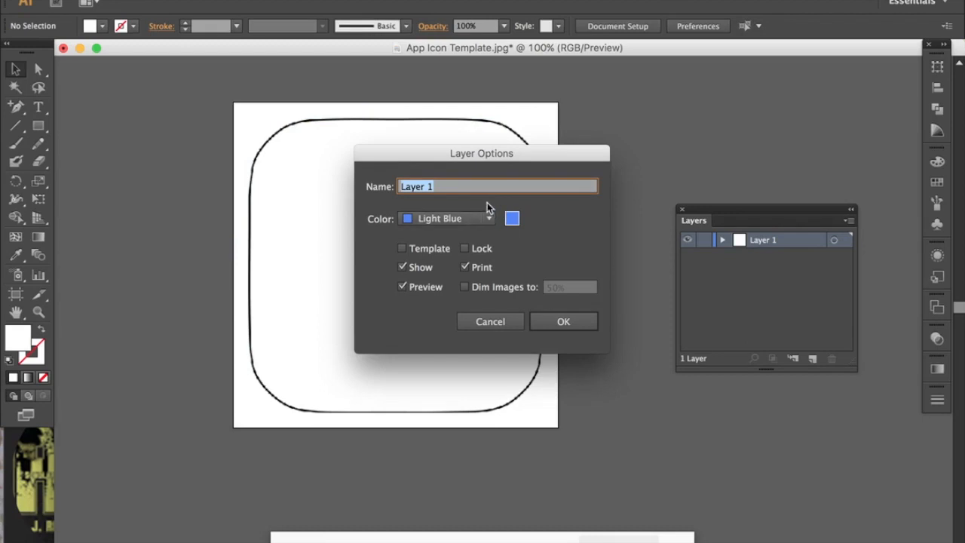
{"action": "type", "text": "Icon Templa"}
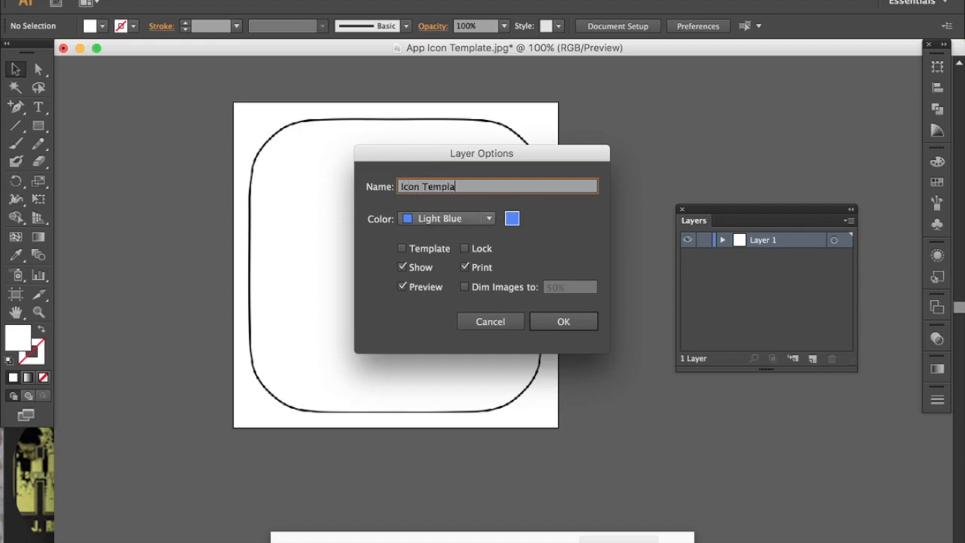
{"action": "type", "text": "te"}
{"action": "left_click", "coordinate": [402, 249]}
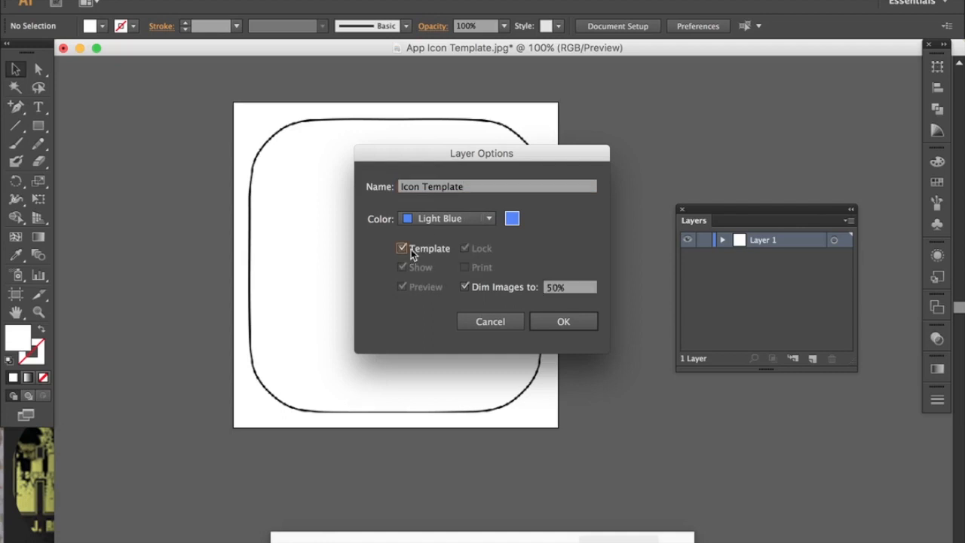
{"action": "left_click", "coordinate": [562, 322]}
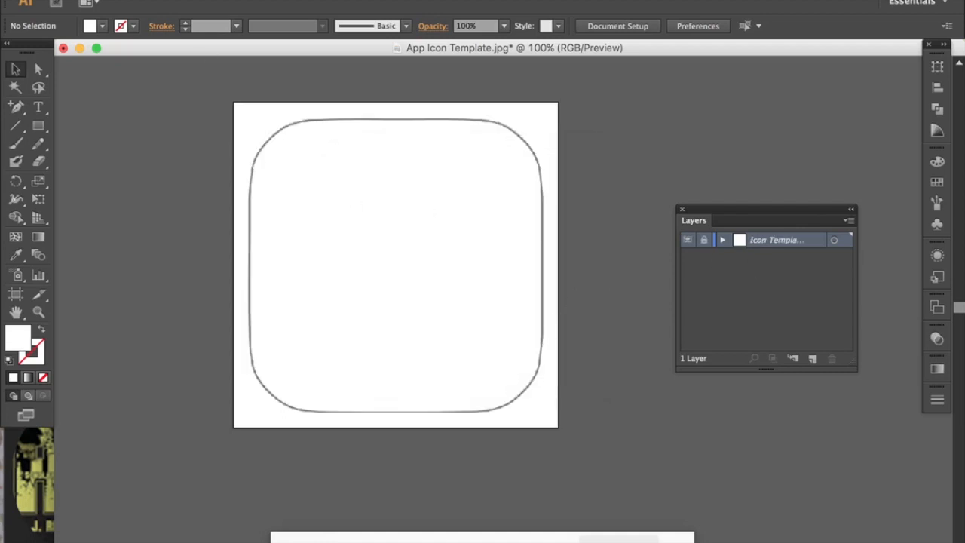
{"action": "left_click", "coordinate": [111, 0]}
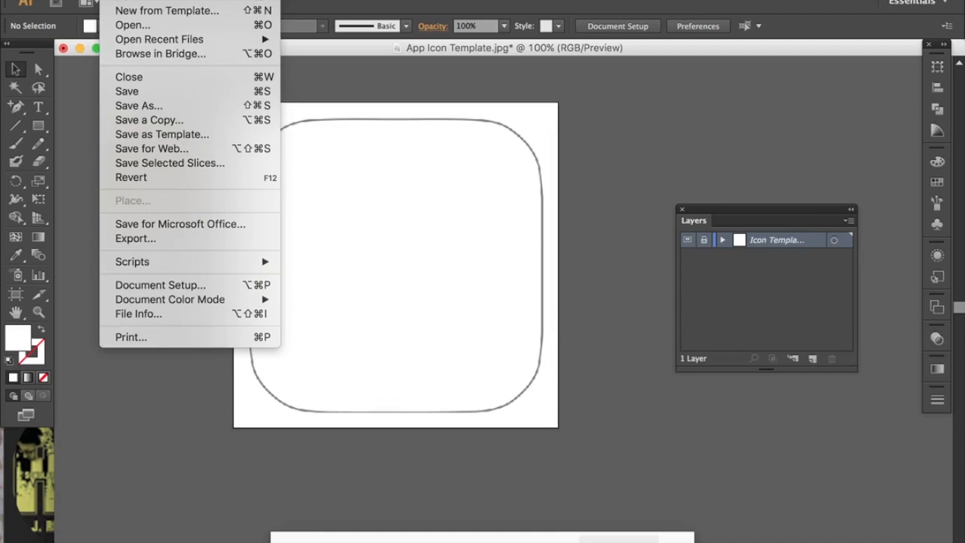
Open App Design.jpg beside the template and zoom out to 12.5% to see the whole sketch.
{"action": "left_click", "coordinate": [122, 27]}
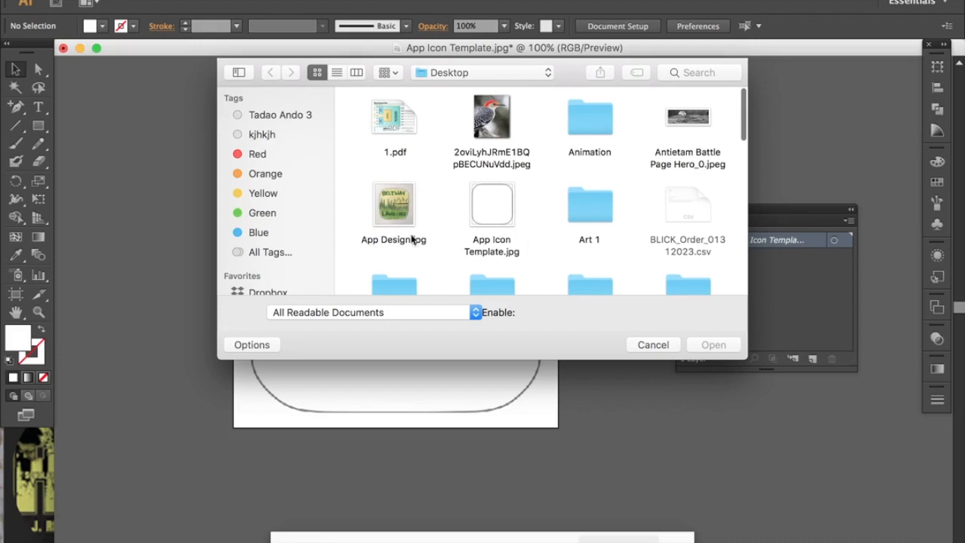
{"action": "left_click", "coordinate": [401, 211]}
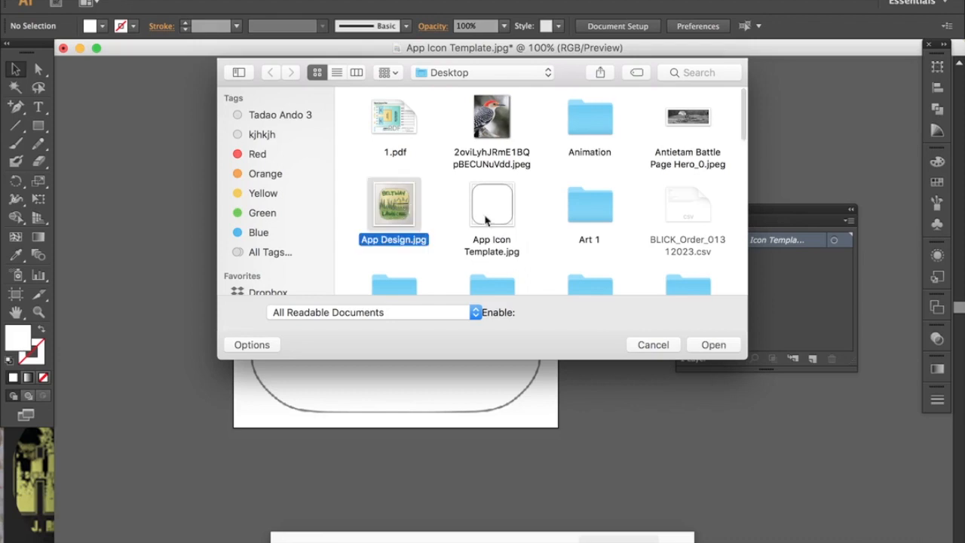
{"action": "left_click", "coordinate": [714, 345]}
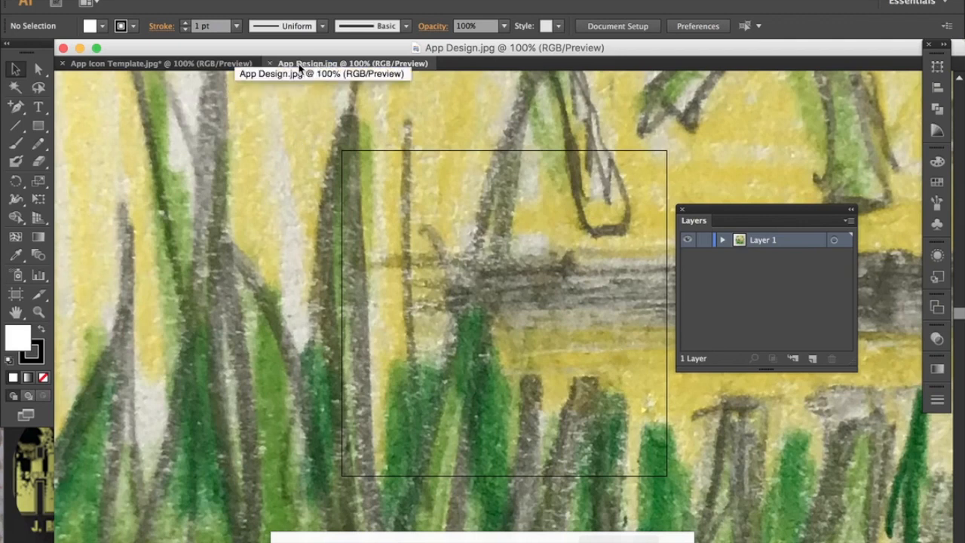
{"action": "left_click", "coordinate": [96, 64]}
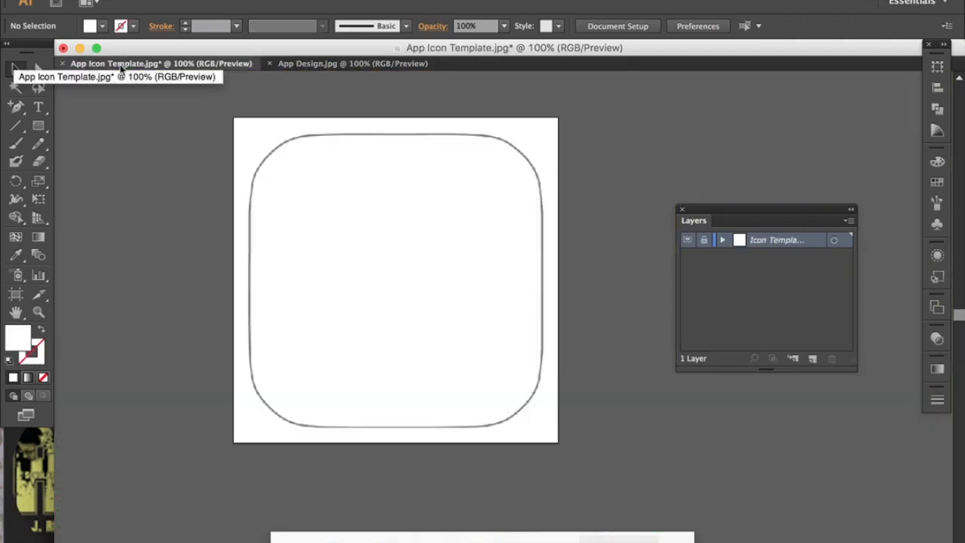
{"action": "left_click", "coordinate": [315, 63]}
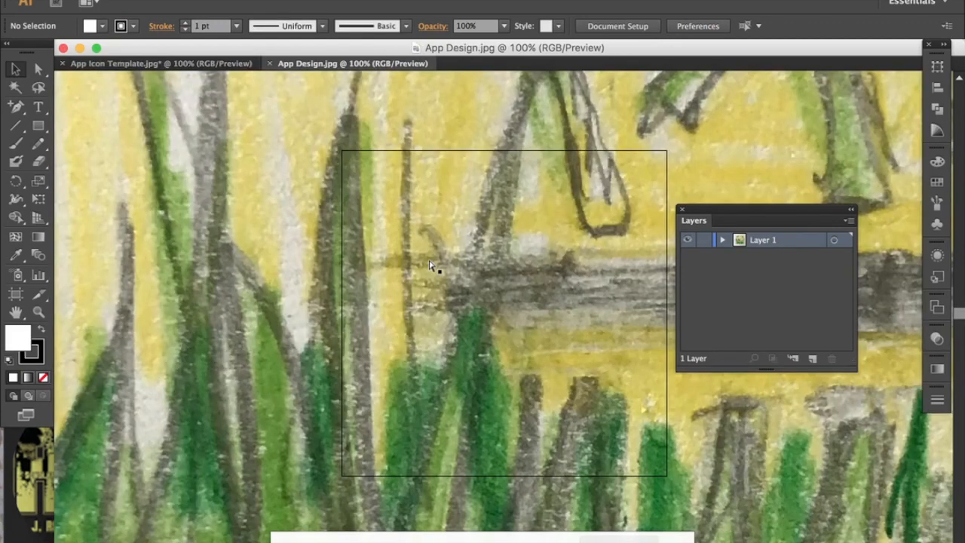
{"action": "key", "text": "super+minus"}
{"action": "key", "text": "super+minus"}
{"action": "key", "text": "super+minus"}
{"action": "key", "text": "super+minus"}
{"action": "key", "text": "super+minus"}
{"action": "key", "text": "super+minus"}
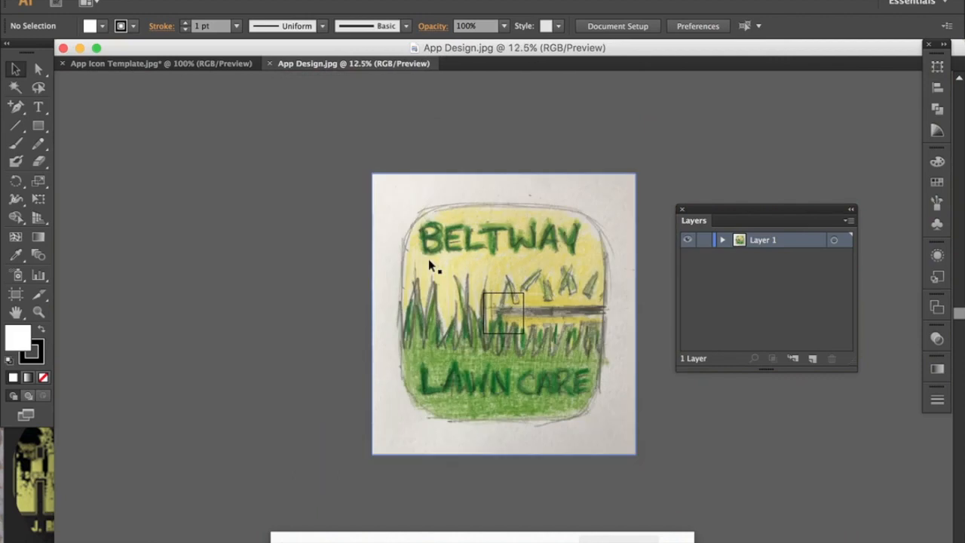
Scale the Beltway sketch down to about artboard size, move it over the artboard, and copy it.
{"action": "left_click", "coordinate": [401, 227]}
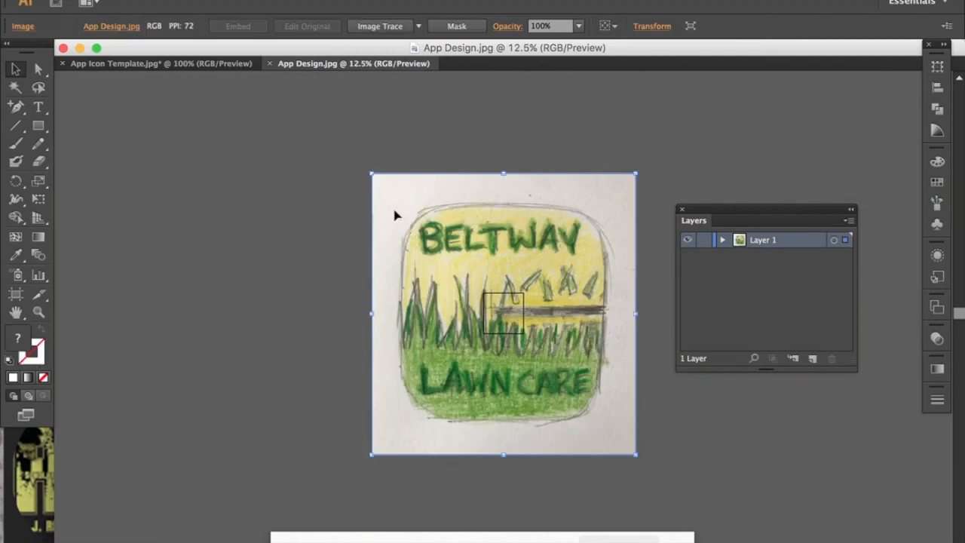
{"action": "left_click_drag", "start_coordinate": [370, 172], "coordinate": [536, 348]}
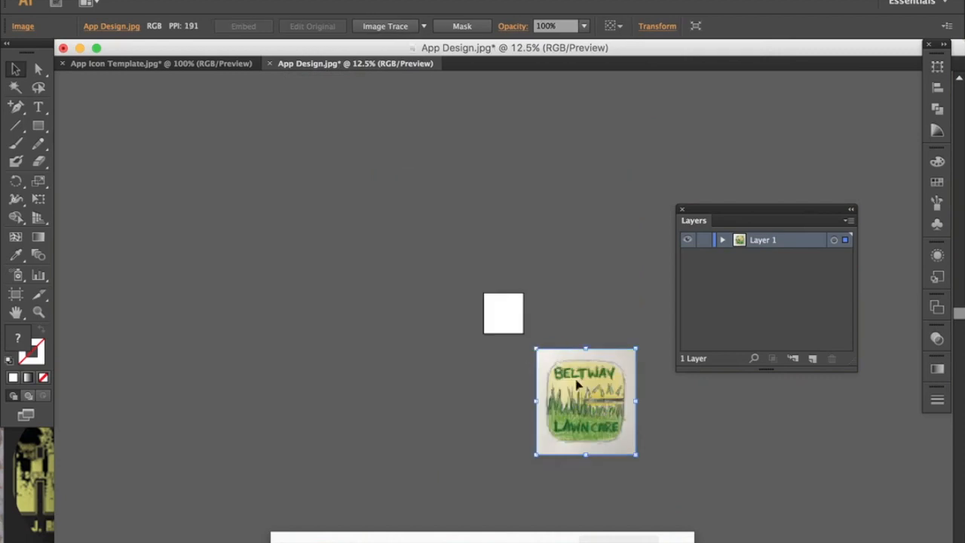
{"action": "key", "text": "super+shift+a"}
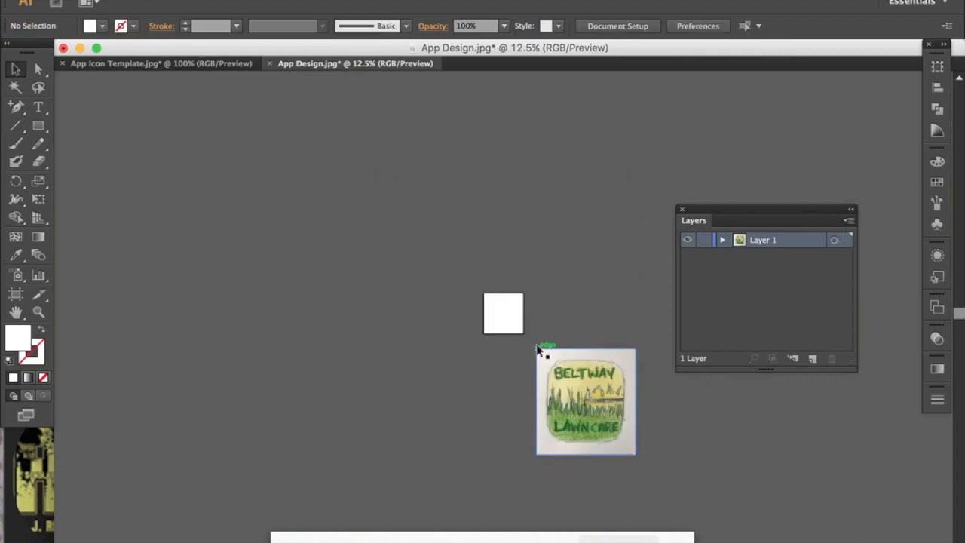
{"action": "left_click_drag", "start_coordinate": [538, 352], "coordinate": [507, 319]}
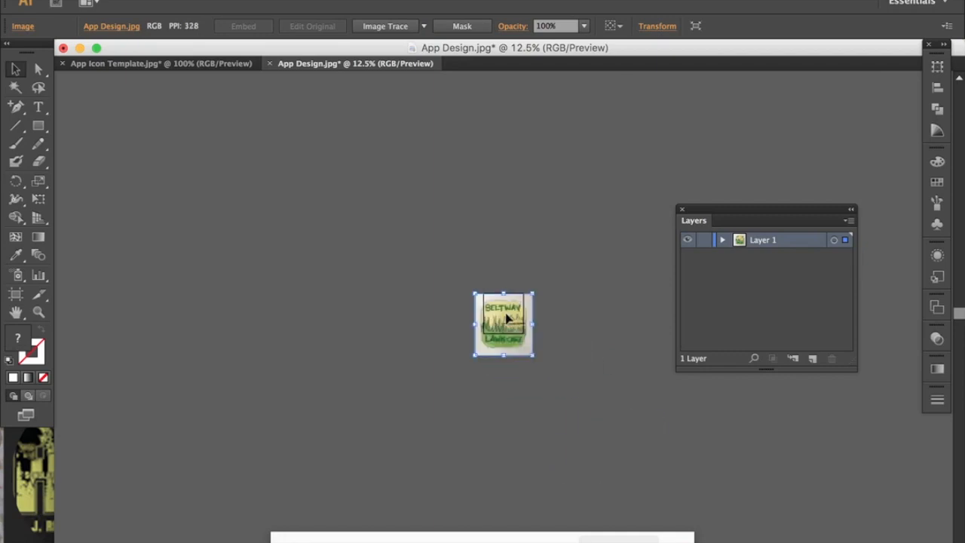
{"action": "scroll", "coordinate": [507, 318], "scroll_direction": "up", "scroll_amount": 5}
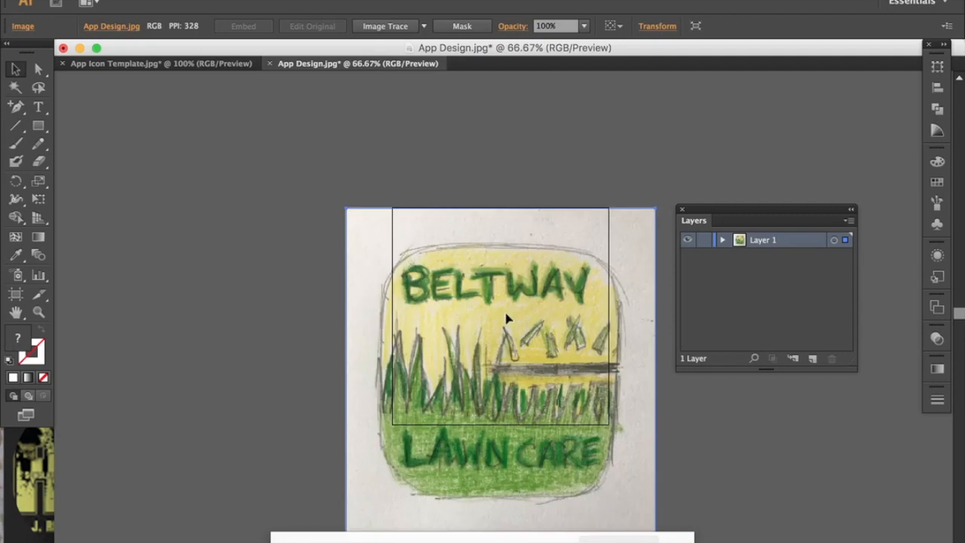
{"action": "scroll", "coordinate": [506, 319], "scroll_direction": "down", "scroll_amount": 3}
{"action": "scroll", "coordinate": [506, 319], "scroll_direction": "right", "scroll_amount": 2}
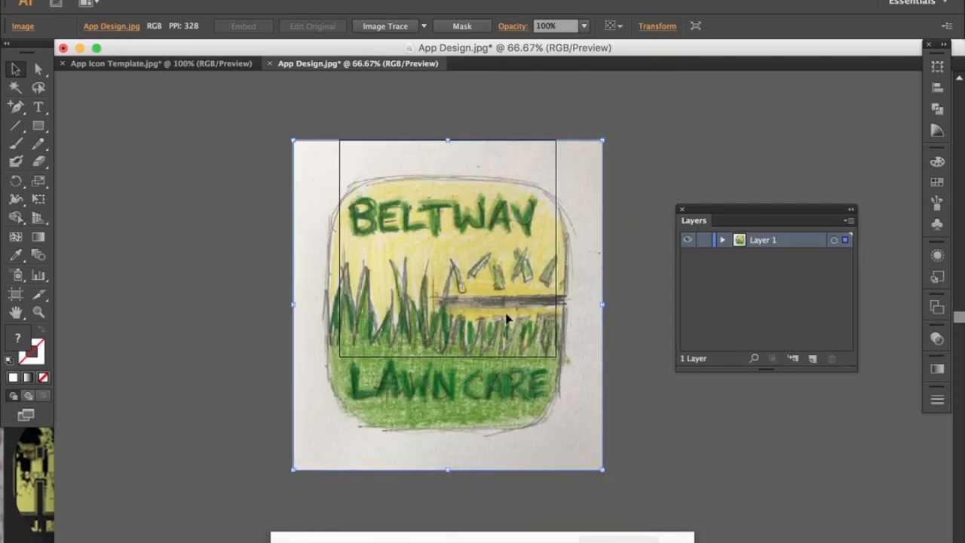
{"action": "key", "text": "super"}
Paste the copied sketch onto a new Layer 2 in App Icon Template, then shrink and move it.
{"action": "left_click", "coordinate": [152, 65]}
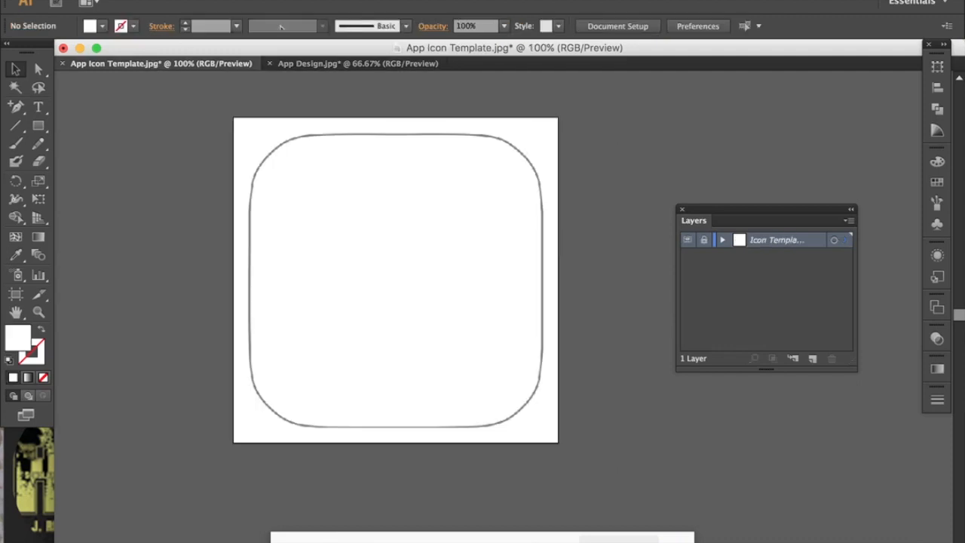
{"action": "left_click", "coordinate": [813, 359]}
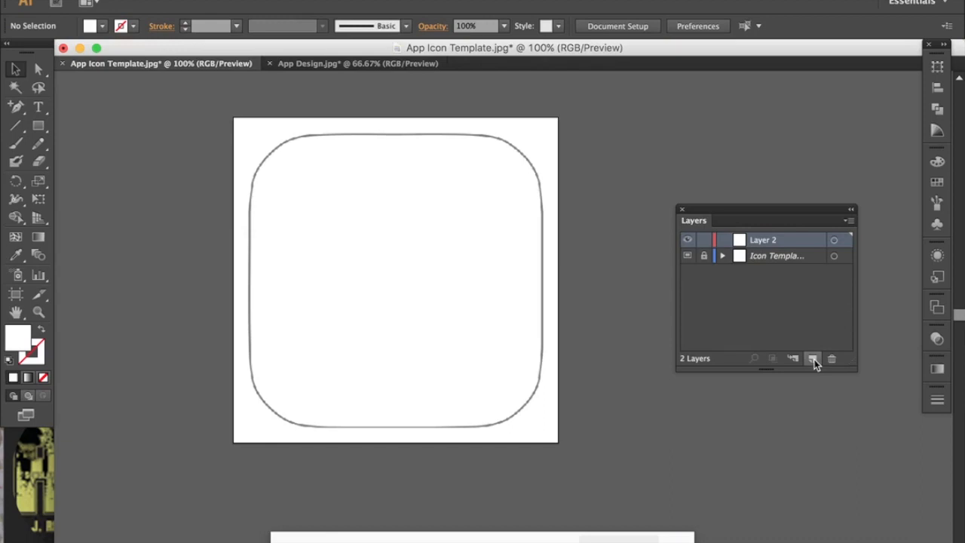
{"action": "key", "text": "ctrl+v"}
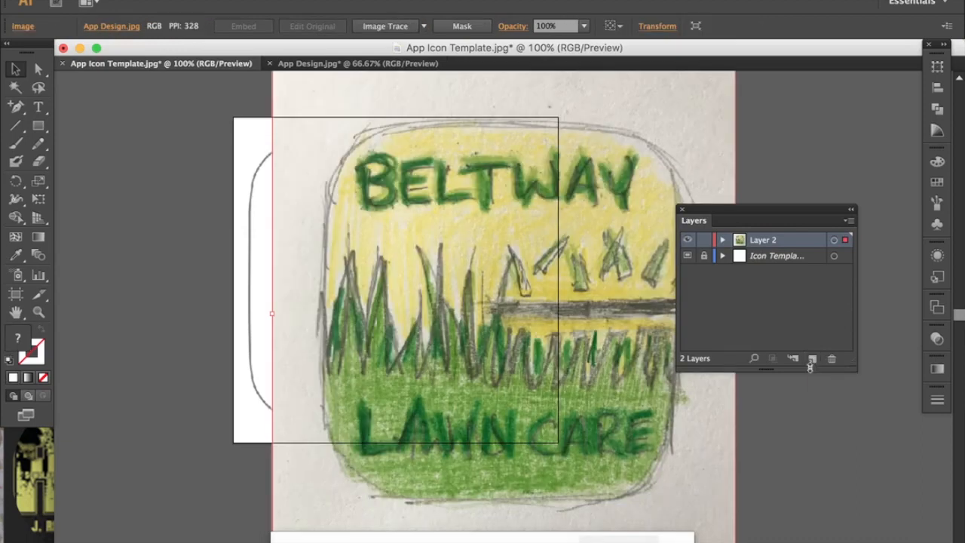
{"action": "key", "text": "ctrl+minus"}
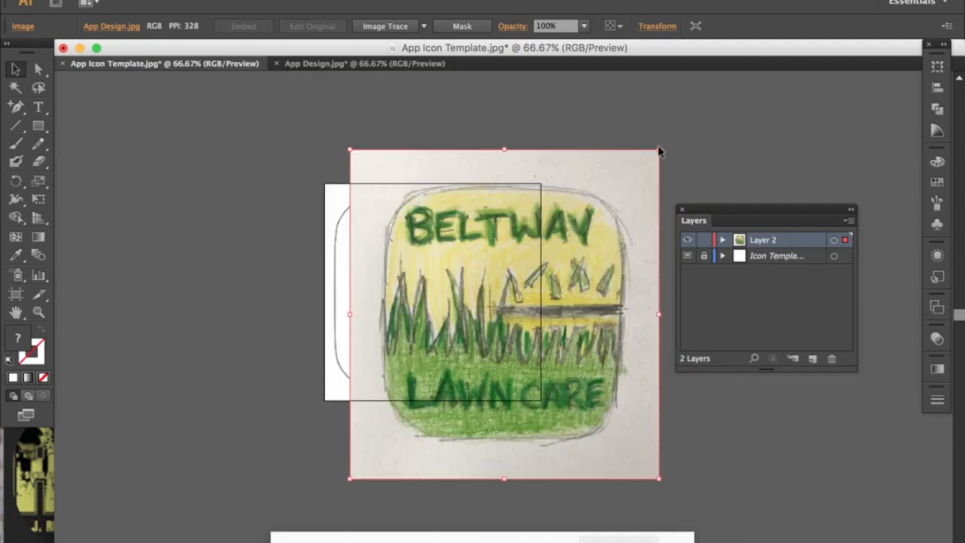
{"action": "left_click_drag", "start_coordinate": [657, 151], "coordinate": [533, 283]}
{"action": "left_click_drag", "start_coordinate": [455, 383], "coordinate": [548, 270]}
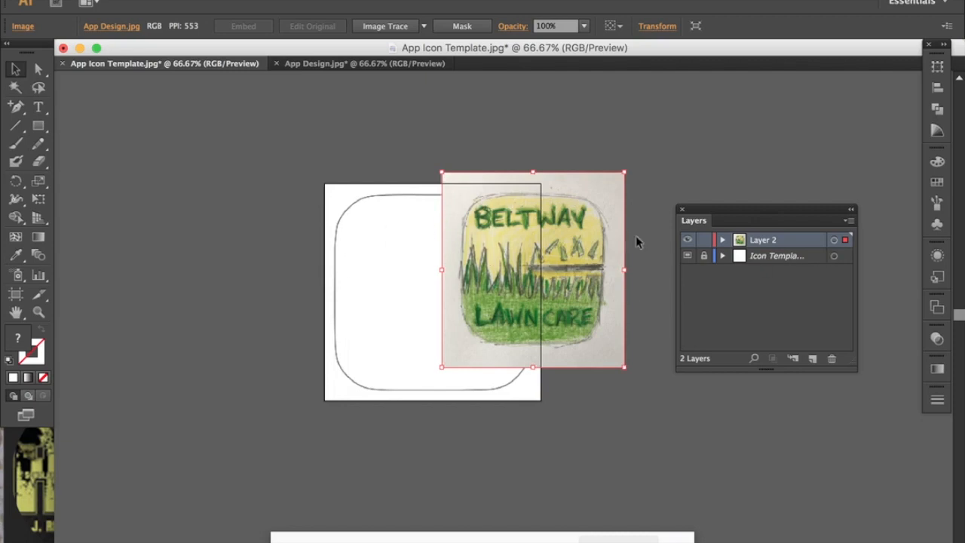
Set the sketch to 70% opacity and drag and resize it over the template outline.
{"action": "left_click", "coordinate": [585, 26]}
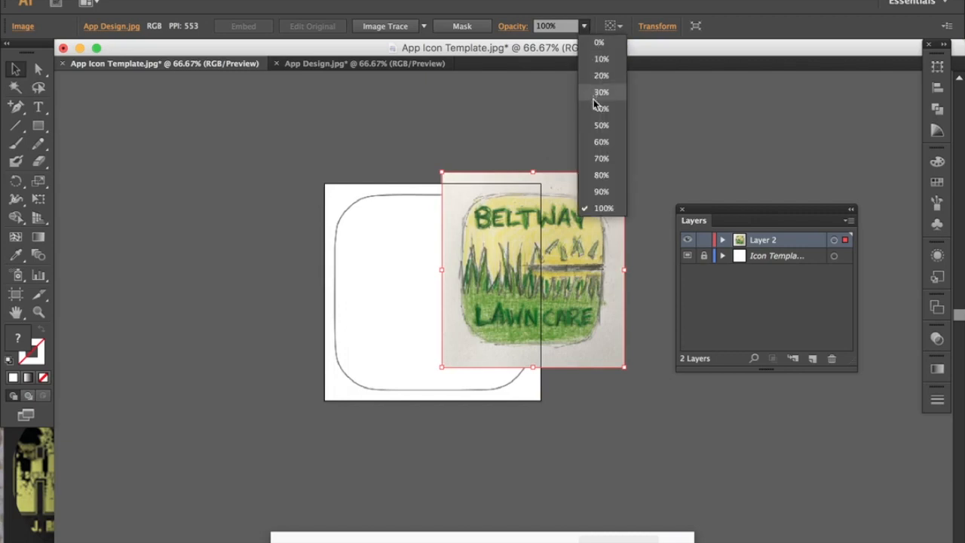
{"action": "left_click", "coordinate": [596, 159]}
{"action": "left_click_drag", "start_coordinate": [577, 234], "coordinate": [391, 299]}
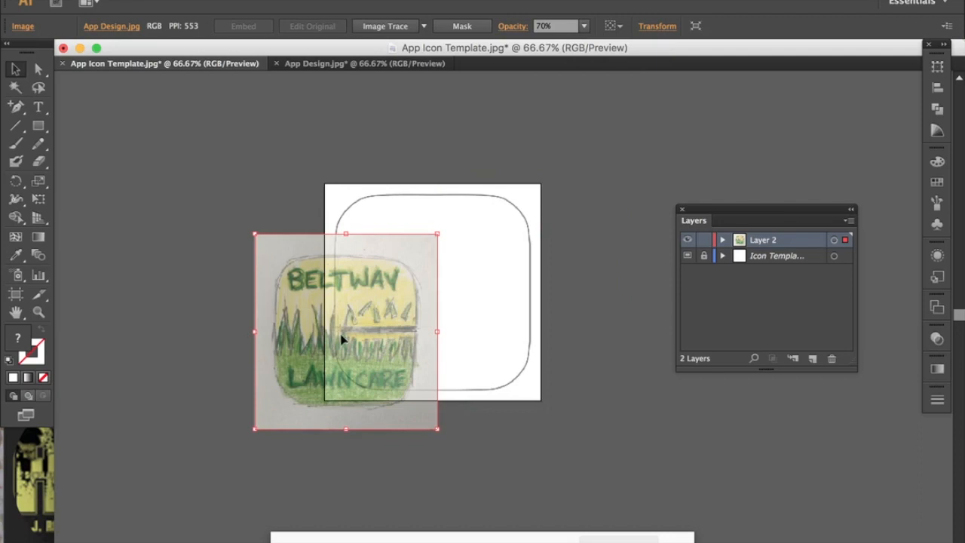
{"action": "mouse_move", "coordinate": [367, 359]}
{"action": "left_mouse_down"}
{"action": "mouse_move", "coordinate": [446, 304]}
{"action": "mouse_move", "coordinate": [424, 303]}
{"action": "left_mouse_up"}
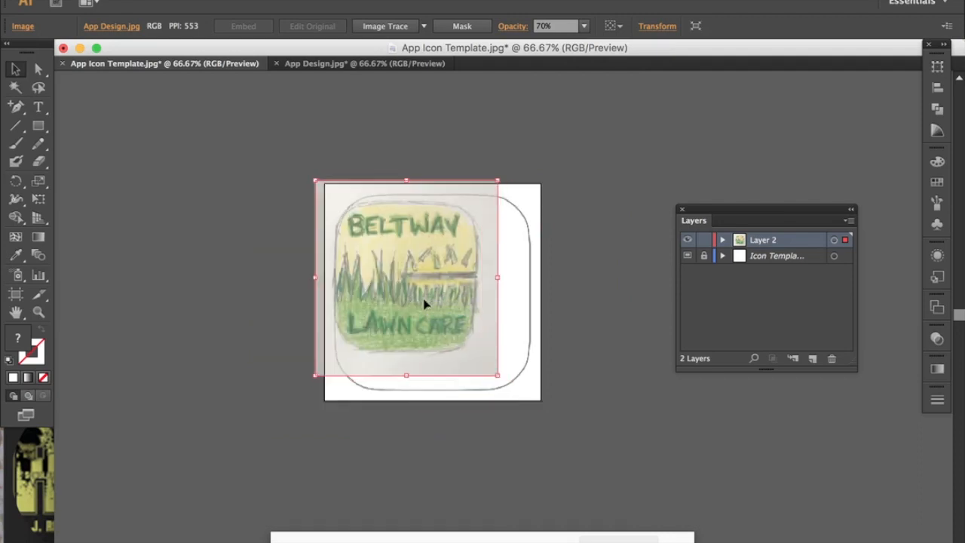
{"action": "mouse_move", "coordinate": [496, 373]}
{"action": "left_mouse_down"}
{"action": "mouse_move", "coordinate": [536, 401]}
{"action": "mouse_move", "coordinate": [529, 407]}
{"action": "mouse_move", "coordinate": [564, 442]}
{"action": "left_mouse_up"}
{"action": "left_click_drag", "start_coordinate": [494, 373], "coordinate": [485, 360]}
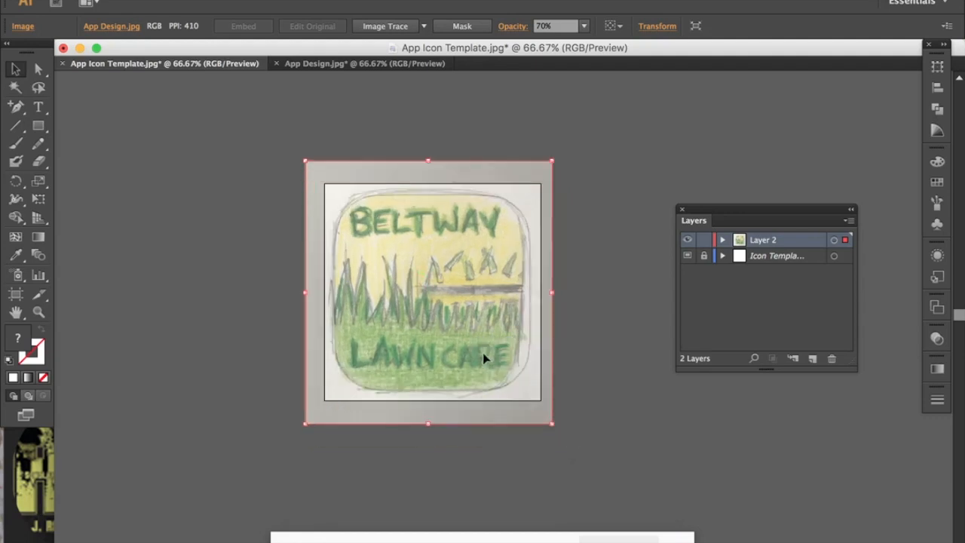
{"action": "left_click_drag", "start_coordinate": [553, 424], "coordinate": [555, 427]}
{"action": "left_click_drag", "start_coordinate": [510, 355], "coordinate": [515, 359]}
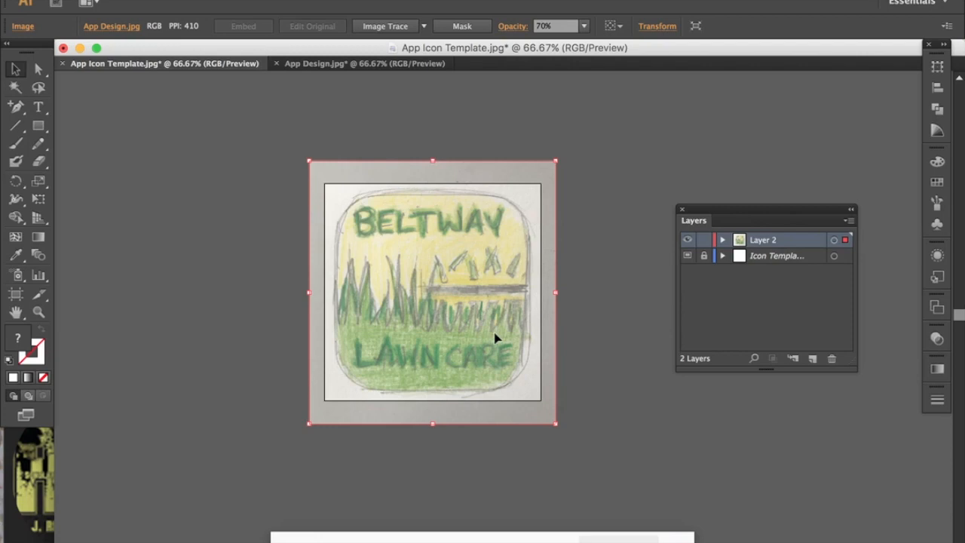
Fine-tune the sketch's alignment with the icon outline using arrow-key nudges and a small drag.
{"action": "key", "text": "Right"}
{"action": "key", "text": "Right"}
{"action": "key", "text": "Right"}
{"action": "key", "text": "Right"}
{"action": "key", "text": "Right"}
{"action": "key", "text": "Right"}
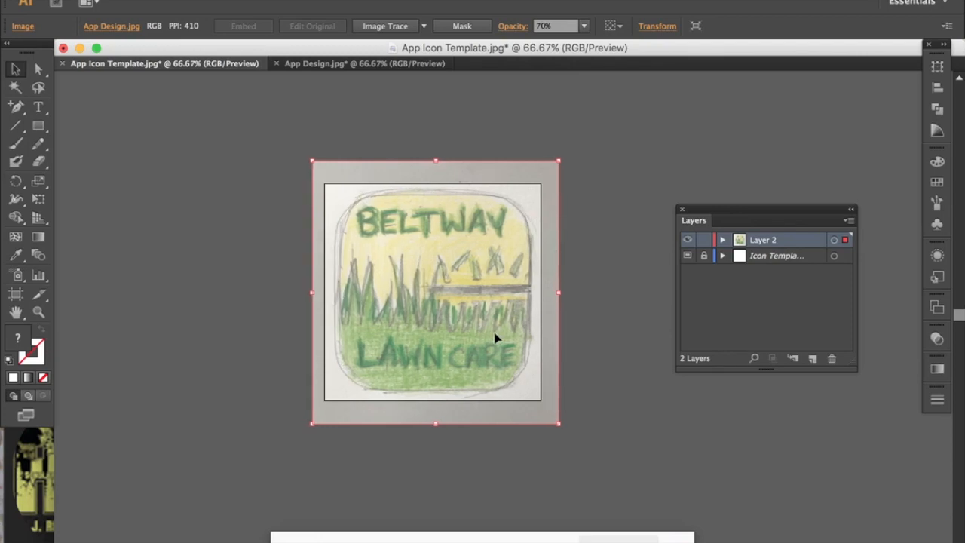
{"action": "key", "text": "Left"}
{"action": "key", "text": "Left"}
{"action": "key", "text": "Left"}
{"action": "key", "text": "Left"}
{"action": "key", "text": "Left"}
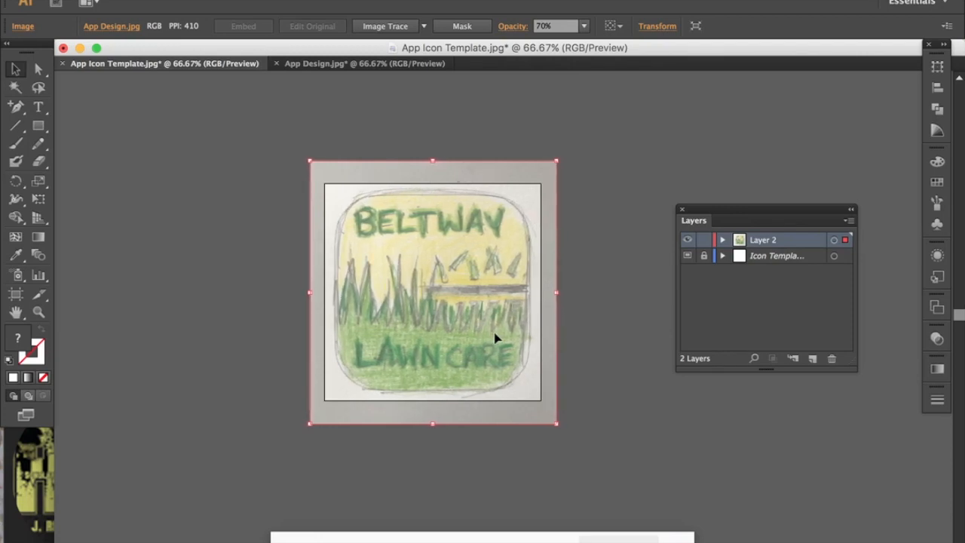
{"action": "key", "text": "Up"}
{"action": "key", "text": "Up"}
{"action": "key", "text": "Up"}
{"action": "key", "text": "Up"}
{"action": "key", "text": "Down"}
{"action": "key", "text": "Down"}
{"action": "key", "text": "Down"}
{"action": "key", "text": "Down"}
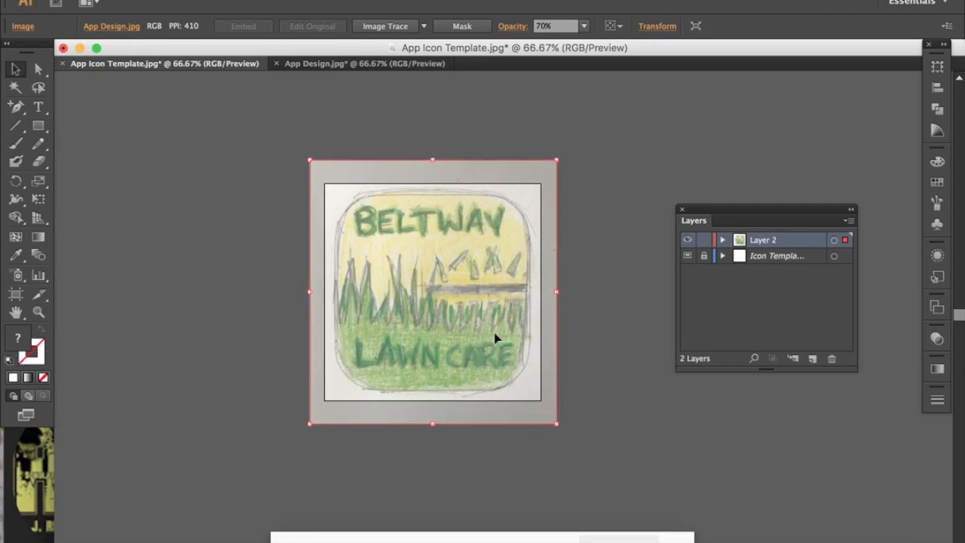
{"action": "mouse_move", "coordinate": [445, 275]}
{"action": "left_mouse_down"}
{"action": "mouse_move", "coordinate": [462, 284]}
{"action": "mouse_move", "coordinate": [449, 282]}
{"action": "left_mouse_up"}
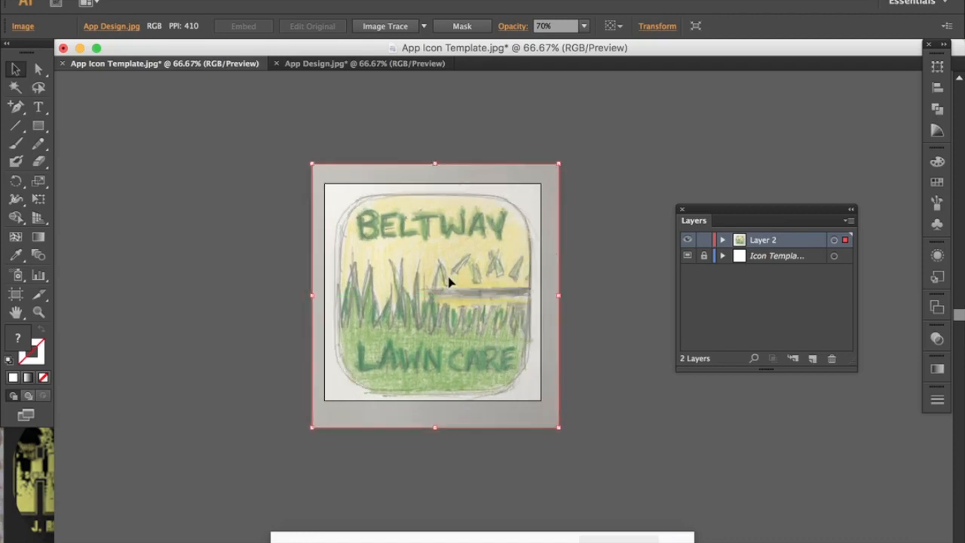
{"action": "key", "text": "Left"}
{"action": "key", "text": "Left"}
{"action": "key", "text": "Left"}
{"action": "key", "text": "Left"}
{"action": "key", "text": "Left"}
{"action": "key", "text": "Left"}
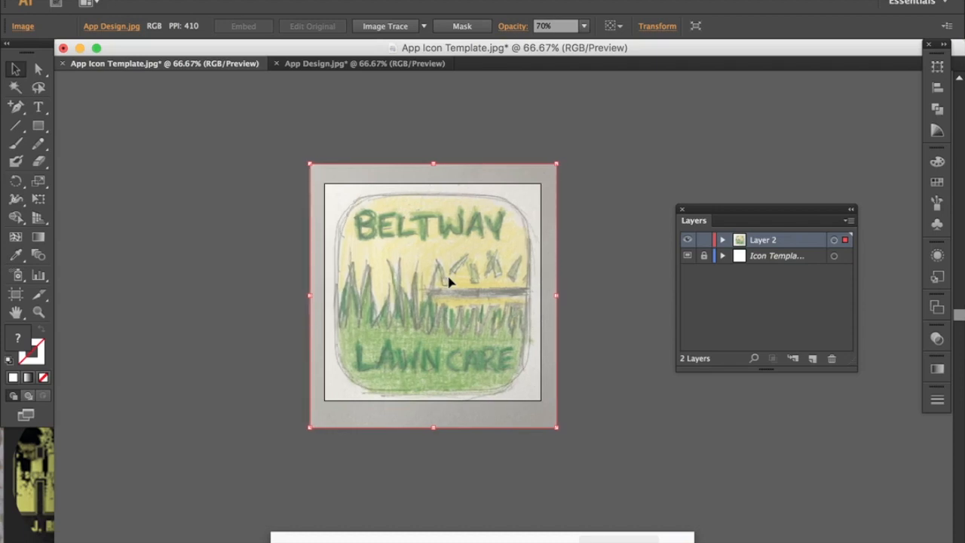
{"action": "key", "text": "Up"}
{"action": "key", "text": "Up"}
{"action": "key", "text": "Down"}
{"action": "key", "text": "Down"}
{"action": "key", "text": "Right"}
{"action": "key", "text": "Up"}
{"action": "key", "text": "Up"}
{"action": "key", "text": "Right"}
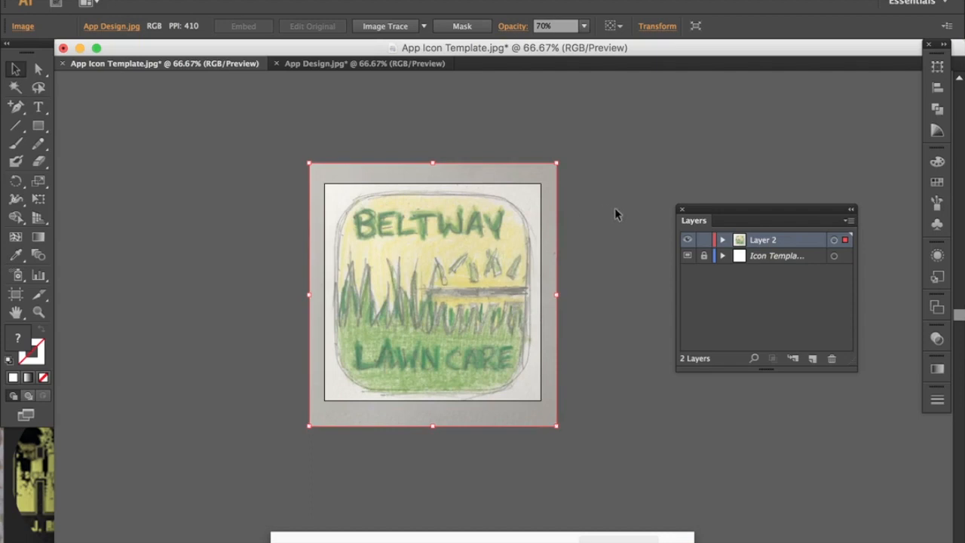
Make Layer 2 a template layer with images dimmed to 50%, which locks the sketch.
{"action": "double_click", "coordinate": [790, 238]}
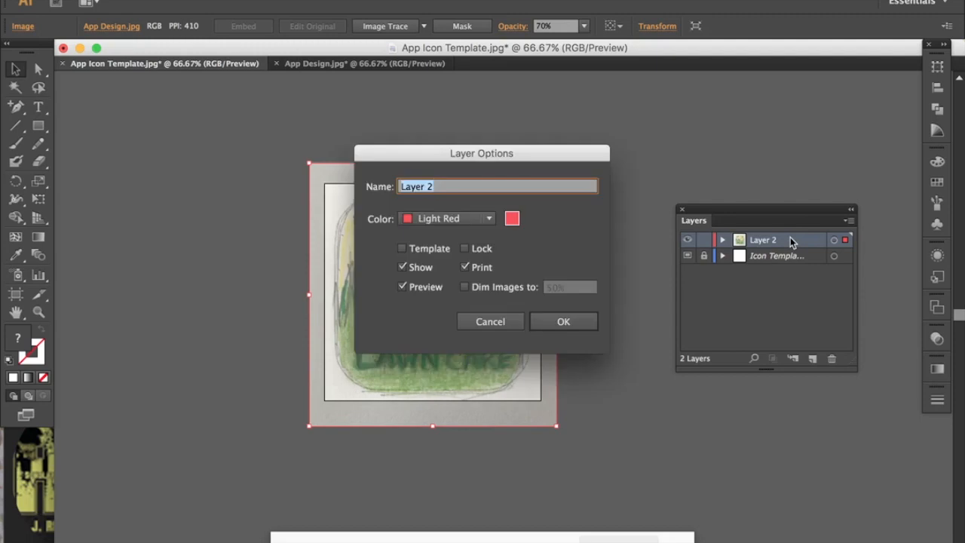
{"action": "left_click", "coordinate": [403, 249]}
{"action": "left_click", "coordinate": [564, 322]}
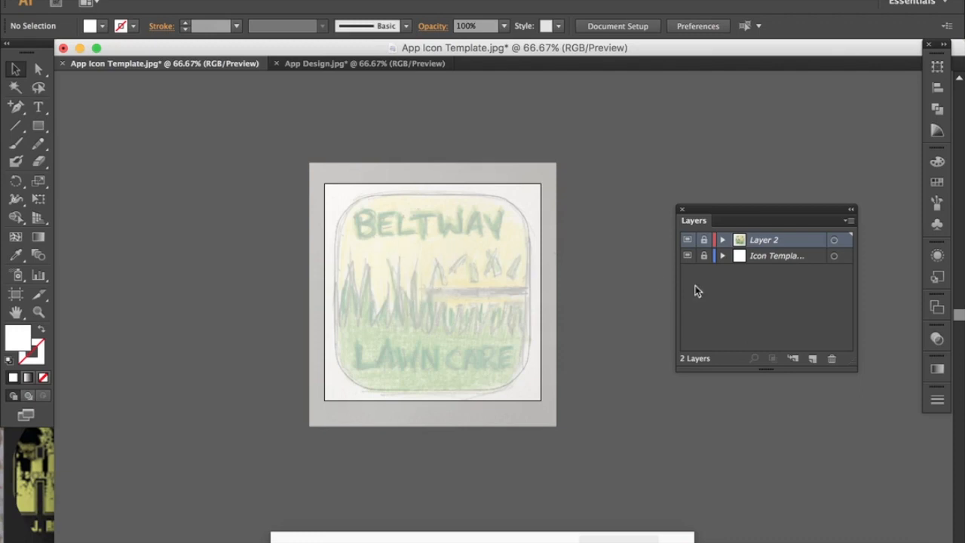
Toggle the sketch and Icon Template layers' visibility to compare them, leaving both visible.
{"action": "left_click", "coordinate": [687, 241]}
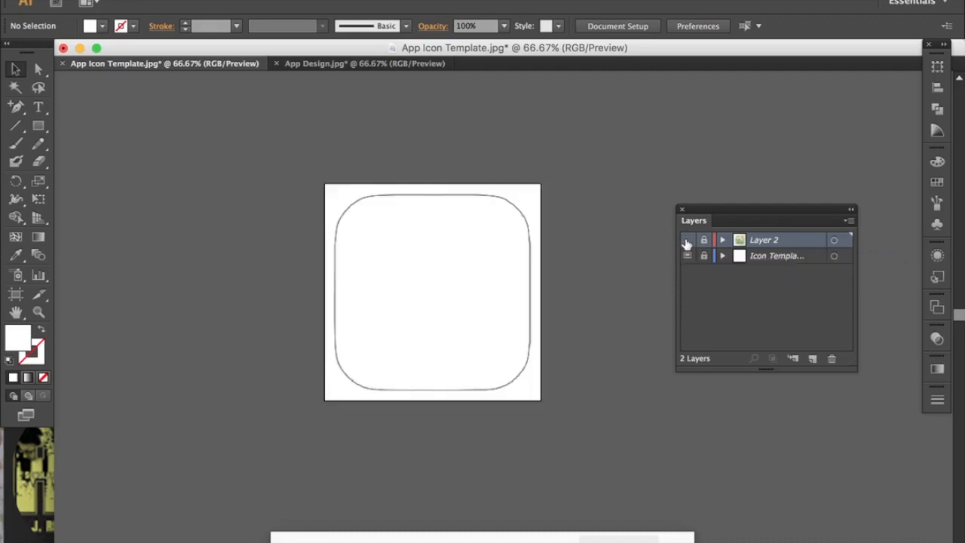
{"action": "left_click", "coordinate": [686, 241]}
{"action": "left_click", "coordinate": [687, 242]}
{"action": "left_click", "coordinate": [687, 241]}
{"action": "left_click", "coordinate": [687, 241]}
{"action": "left_click", "coordinate": [686, 241]}
{"action": "left_click", "coordinate": [687, 257]}
{"action": "left_click", "coordinate": [687, 257]}
{"action": "left_click", "coordinate": [688, 257]}
{"action": "left_click", "coordinate": [687, 257]}
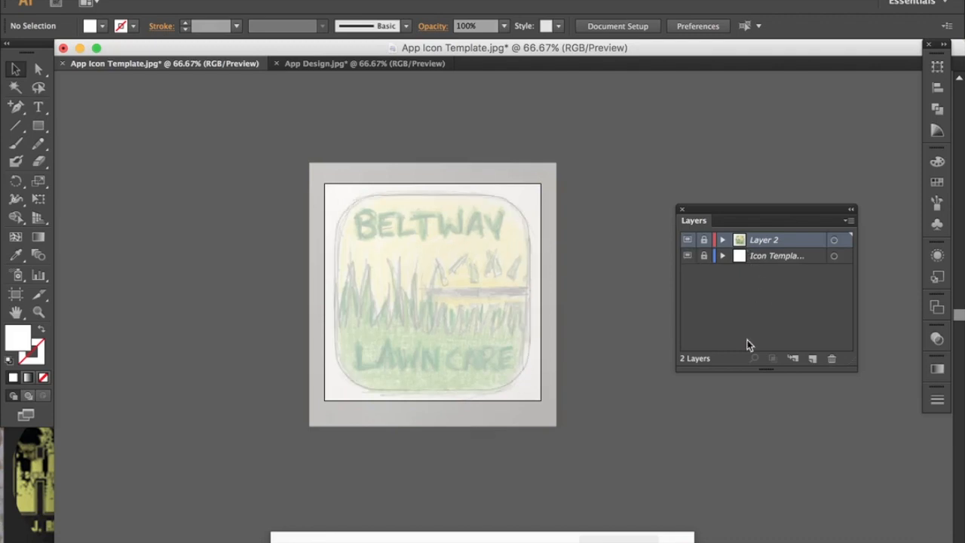
Create a new empty Layer 3 on top and zoom the view to 100%.
{"action": "left_click", "coordinate": [813, 359]}
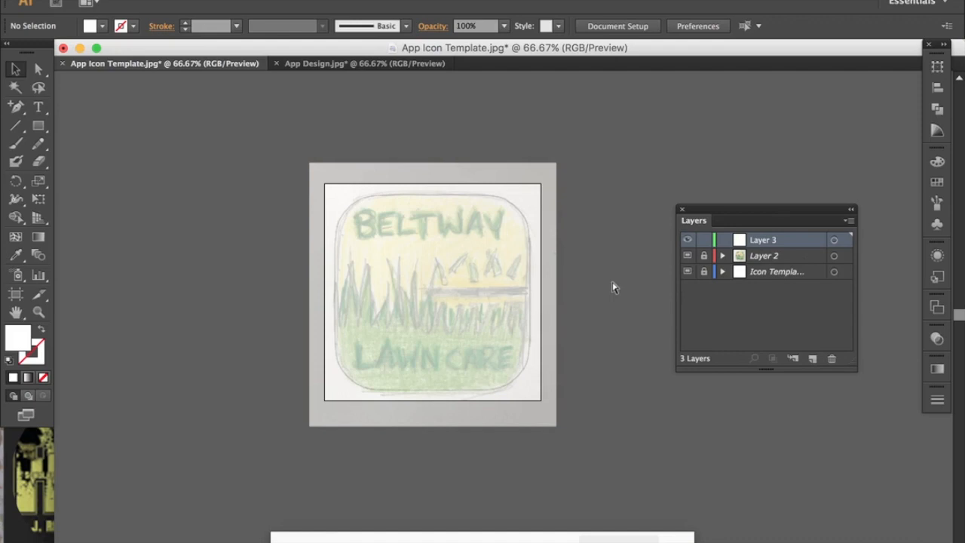
{"action": "key", "text": "super+1"}
{"action": "scroll", "coordinate": [612, 281], "scroll_direction": "up", "scroll_amount": 1}
{"action": "scroll", "coordinate": [612, 282], "scroll_direction": "left", "scroll_amount": 1}
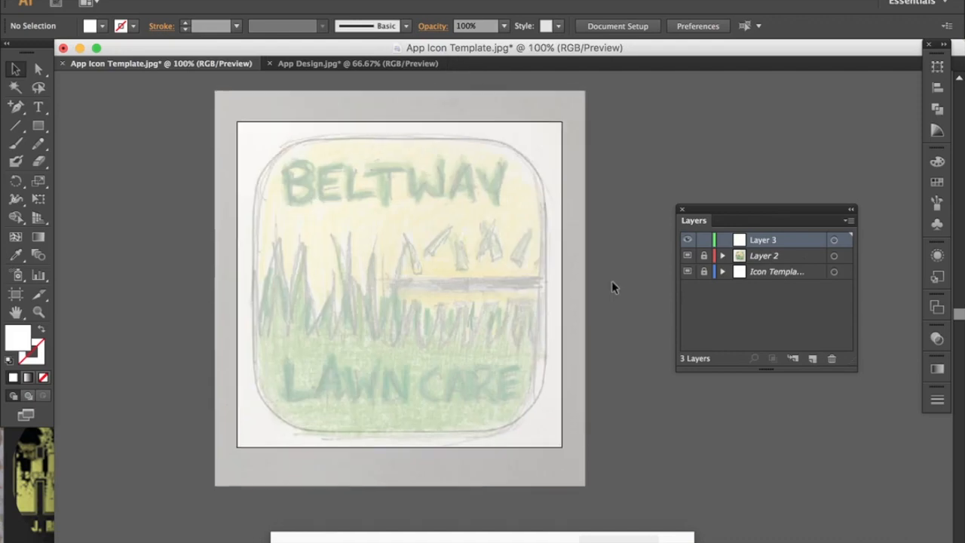